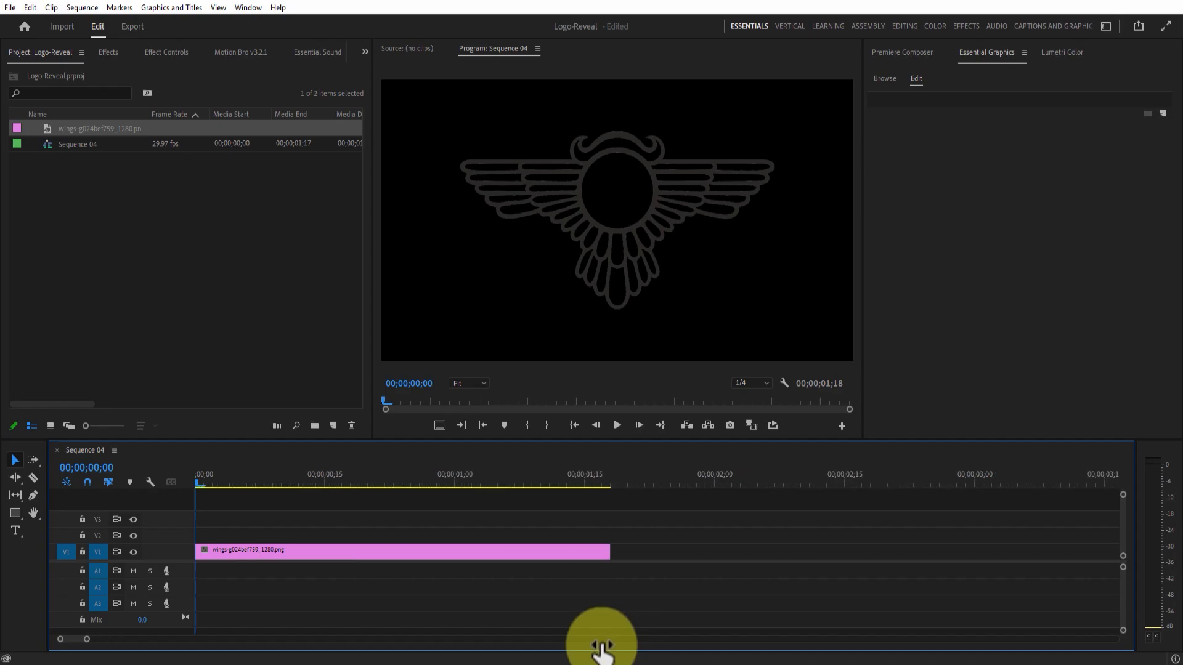
Apply the Color Correction > Tint effect to the wings emblem clip.
left_click(320, 556)
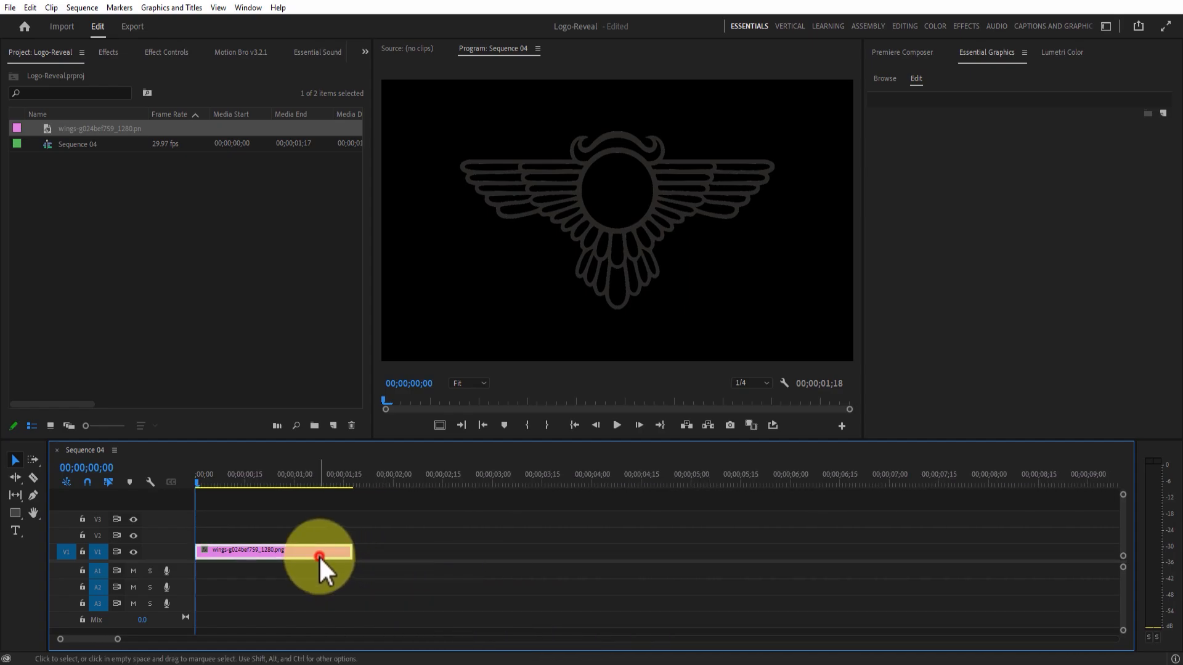
left_click(103, 52)
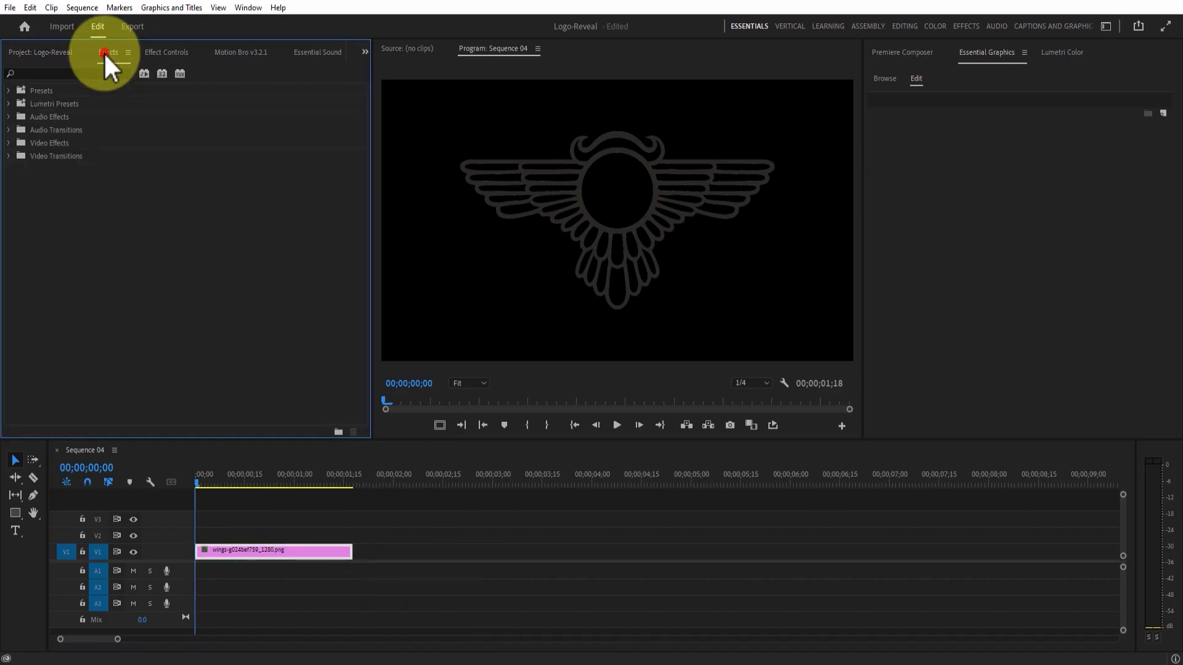
left_click(8, 146)
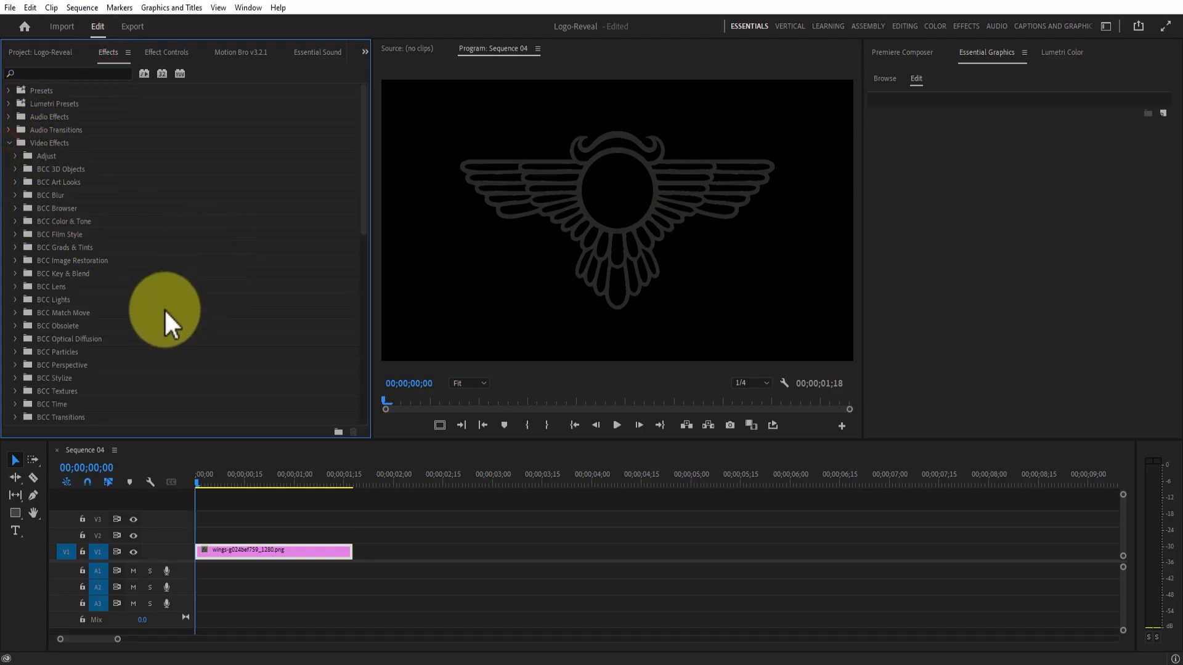
left_click_drag(363, 148, 364, 308)
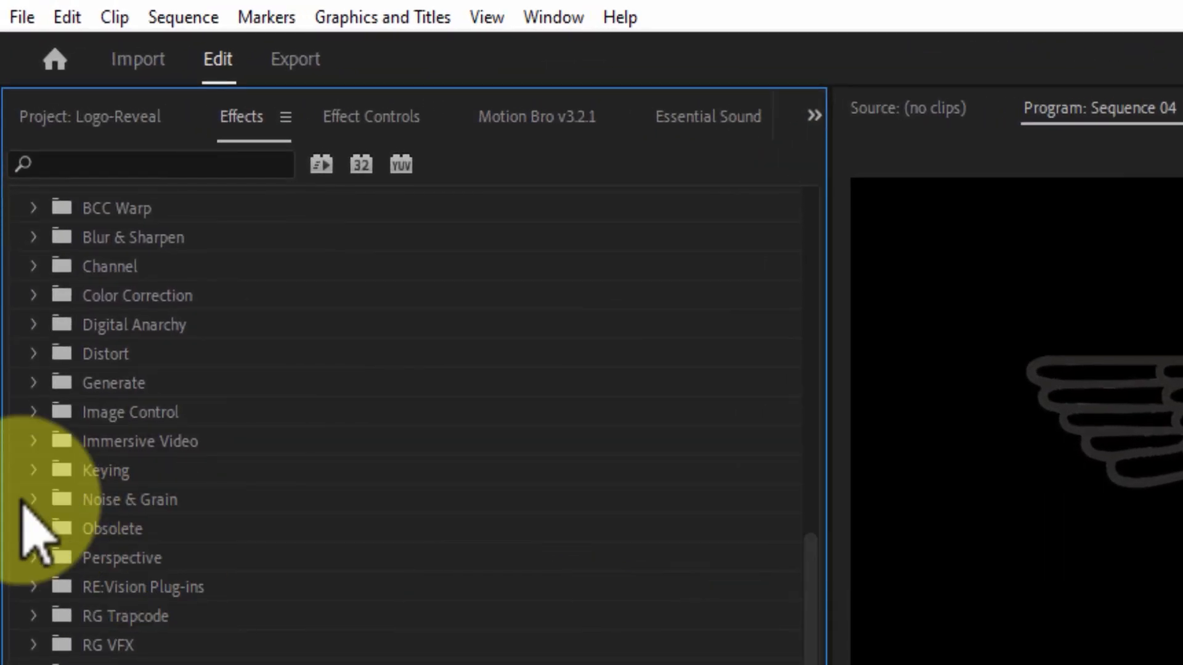
left_click(34, 295)
left_click(101, 439)
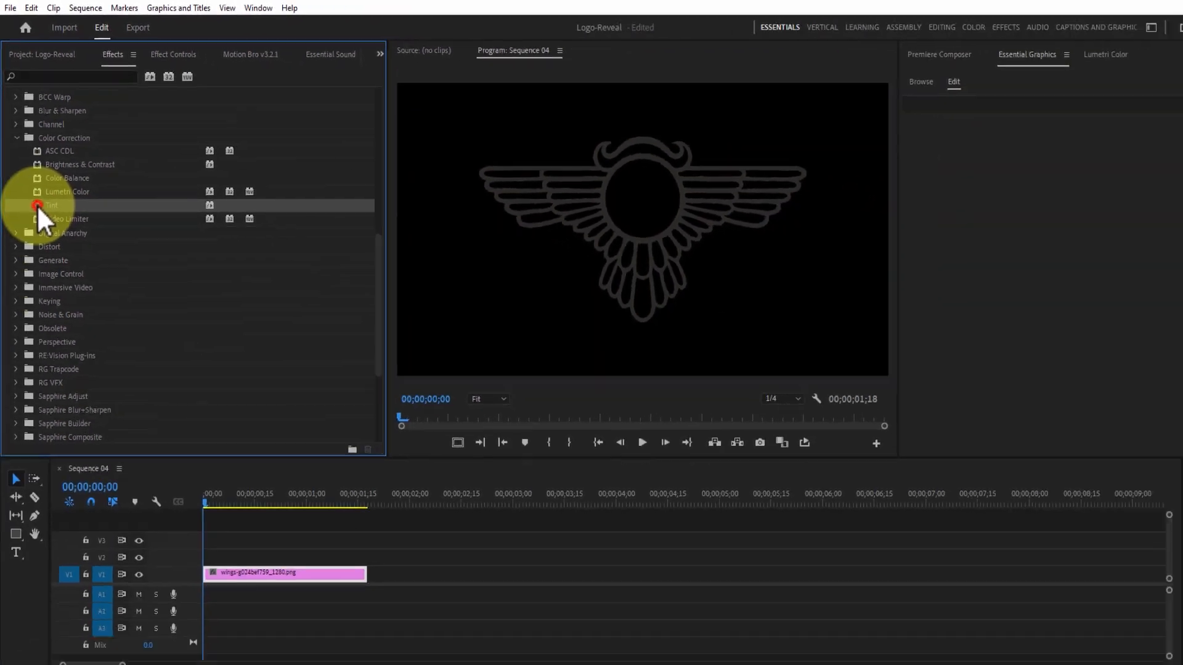
left_click_drag(83, 440, 300, 487)
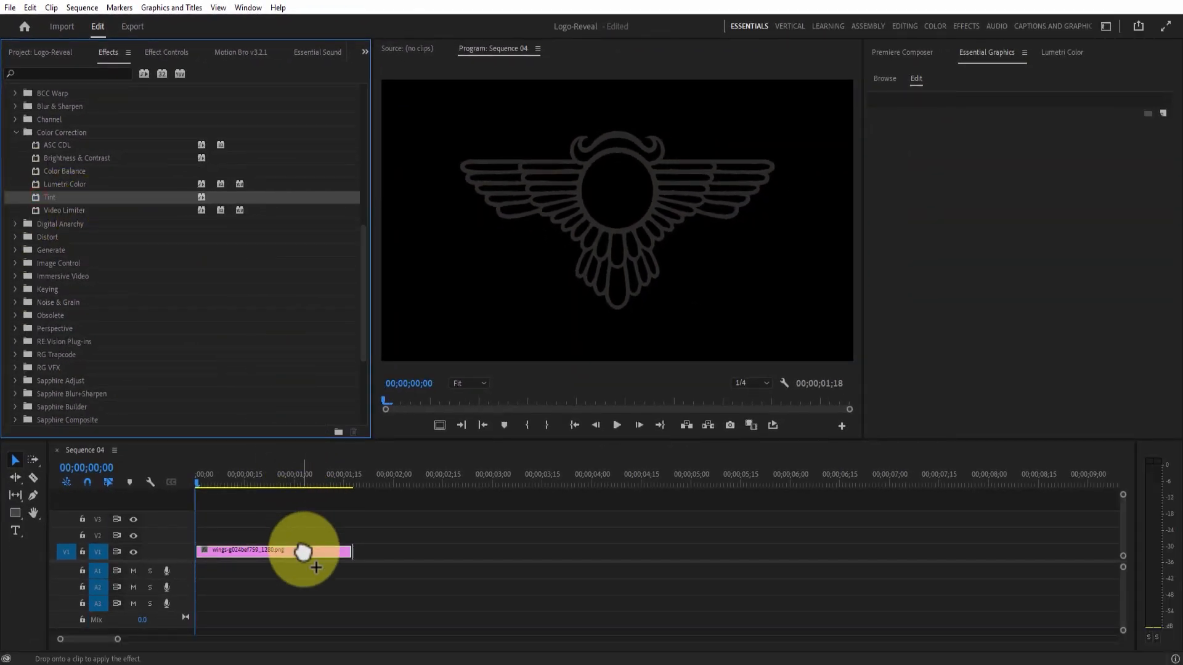
Set the wings clip's Tint Map Black To colour to white.
left_click(178, 54)
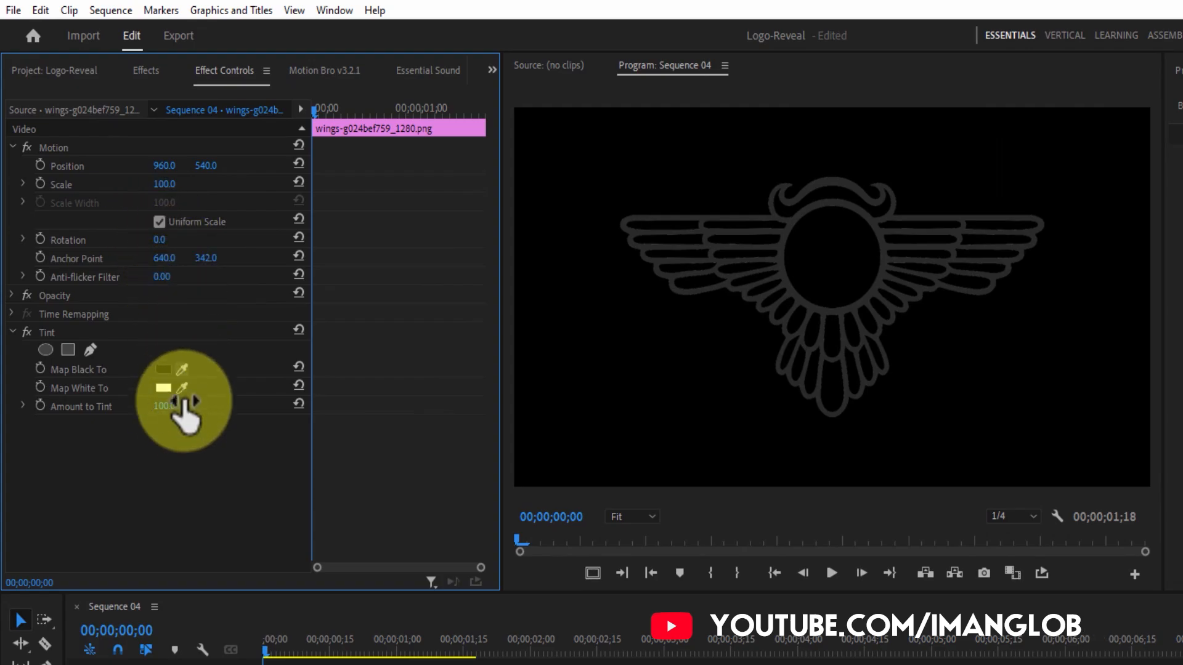
left_click(163, 369)
left_click_drag(692, 521, 599, 561)
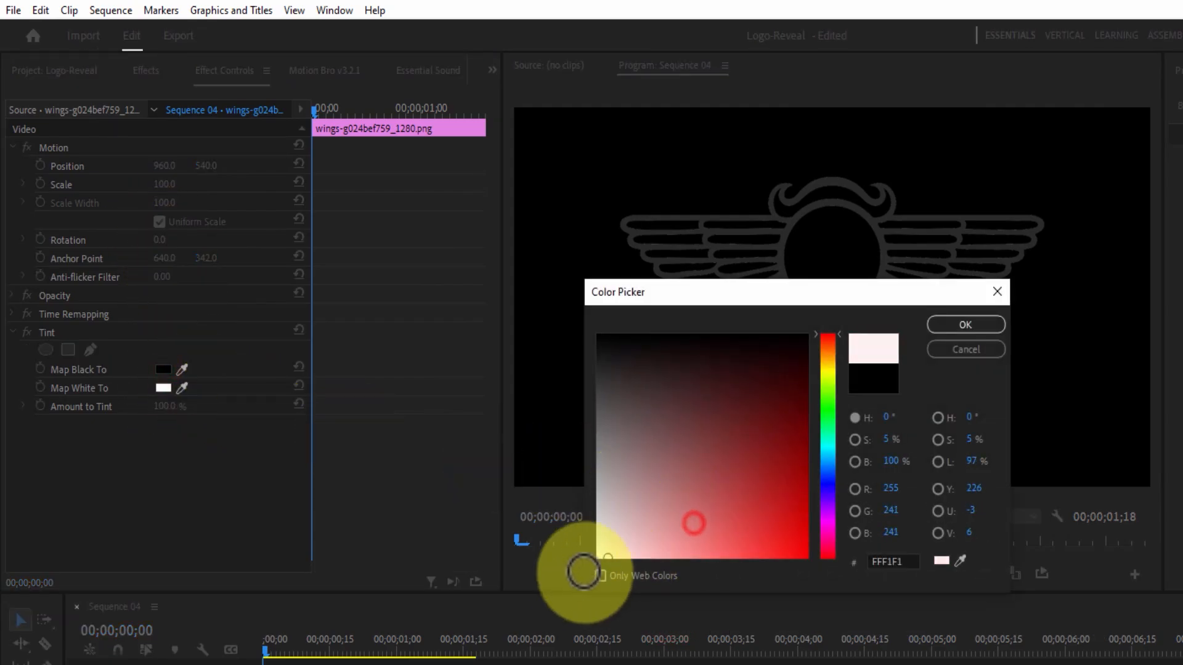
left_click(954, 325)
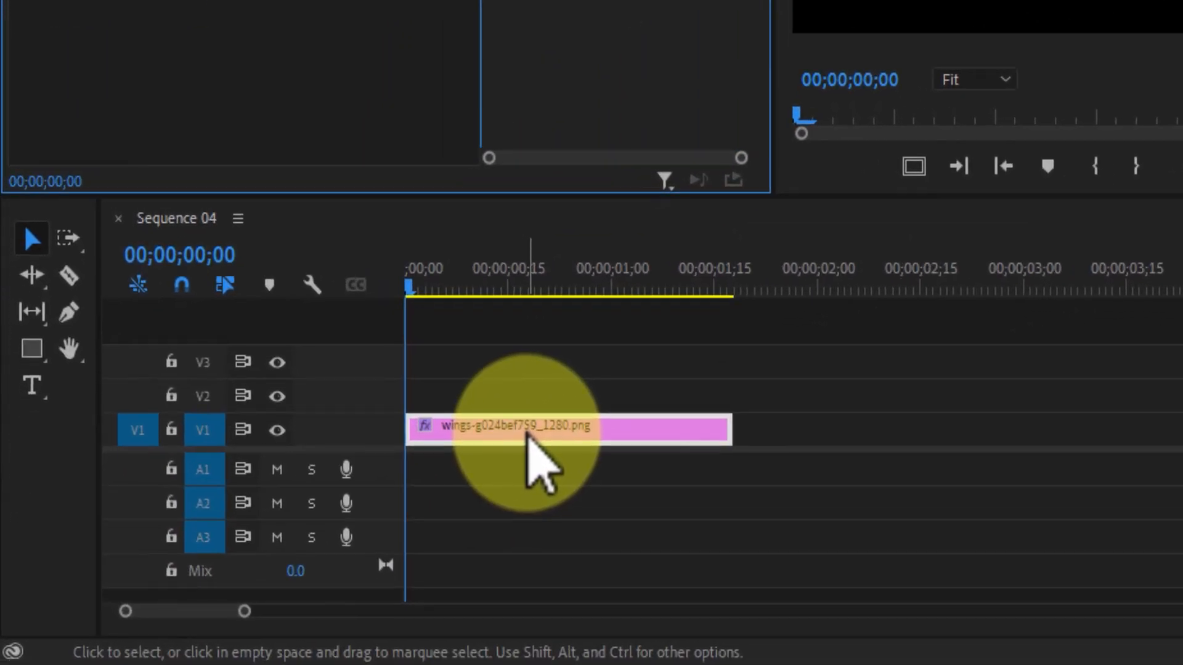
Duplicate the wings clip onto V2 and move the playhead to frame 100, shown in frames.
left_click_drag(613, 425, 617, 401)
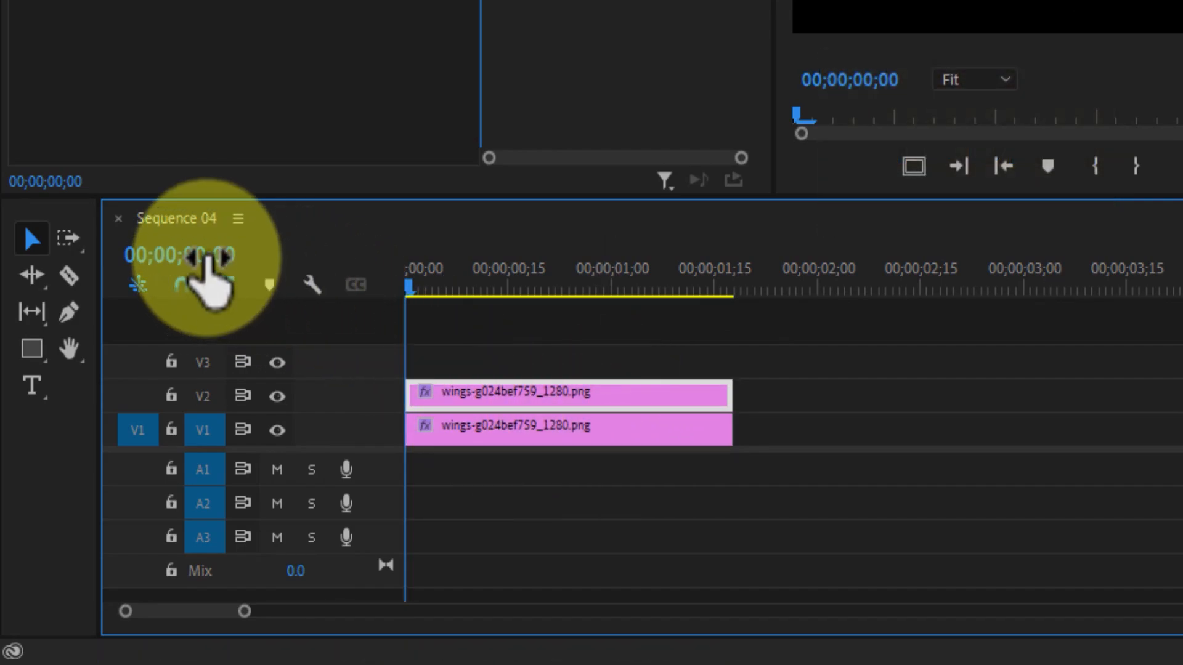
left_click(235, 259, "ctrl")
left_click(234, 258, "ctrl")
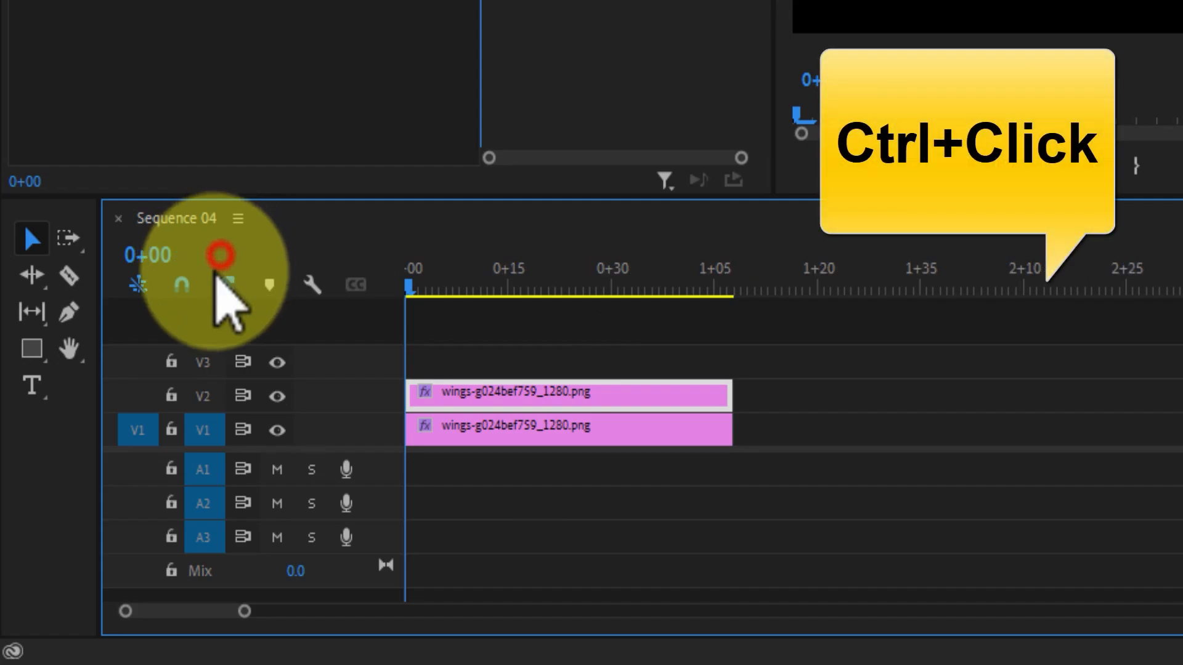
left_click(162, 258, "ctrl")
left_click(146, 263, "ctrl")
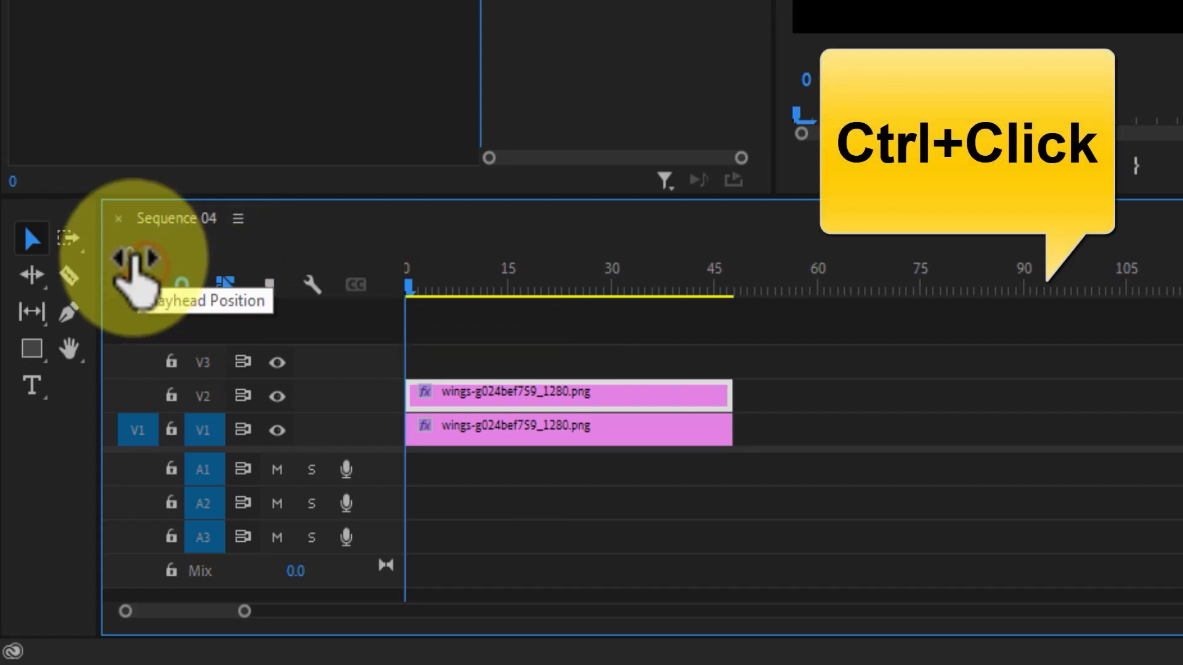
left_click(138, 257)
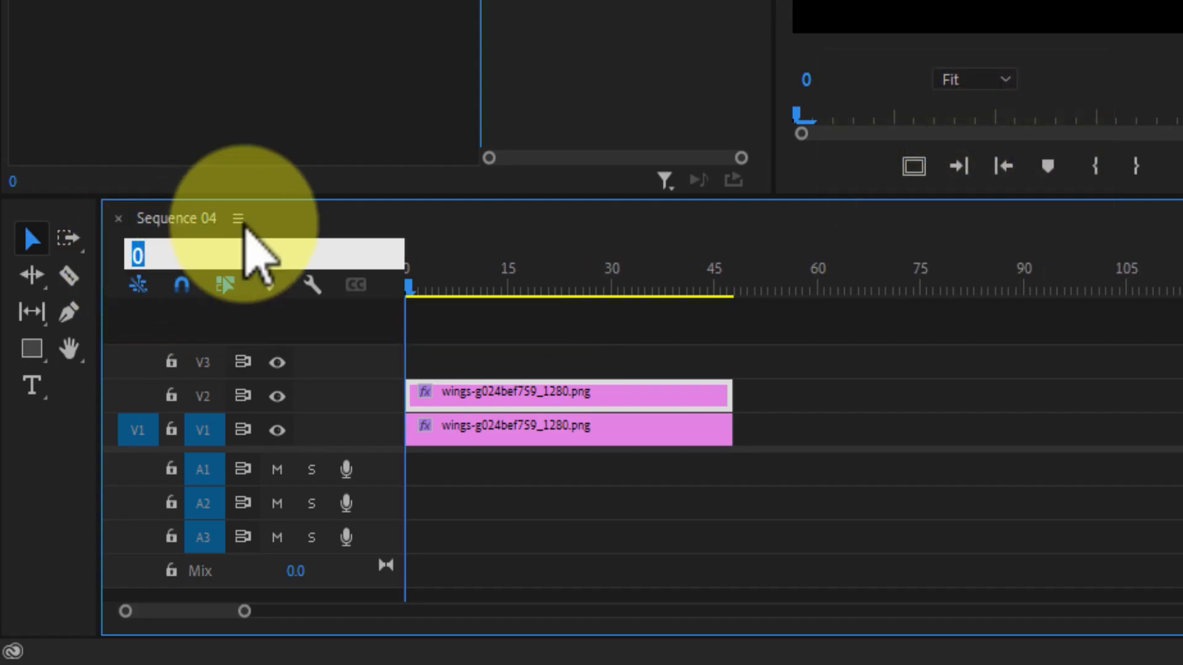
type("1")
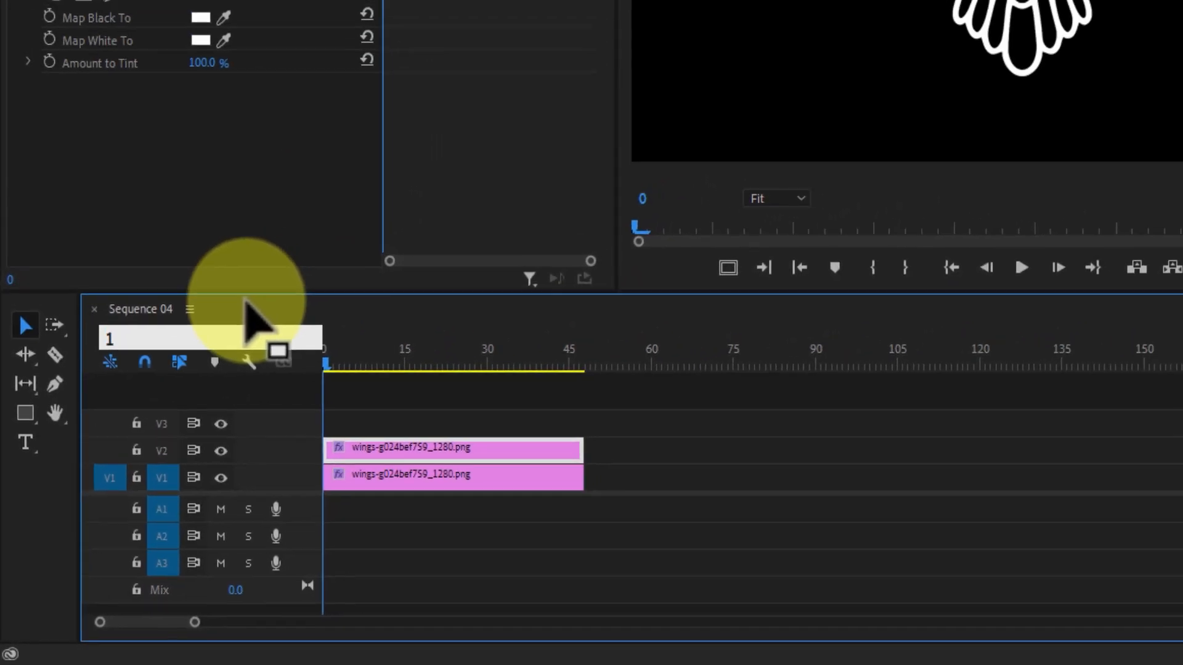
type("00")
key("Return")
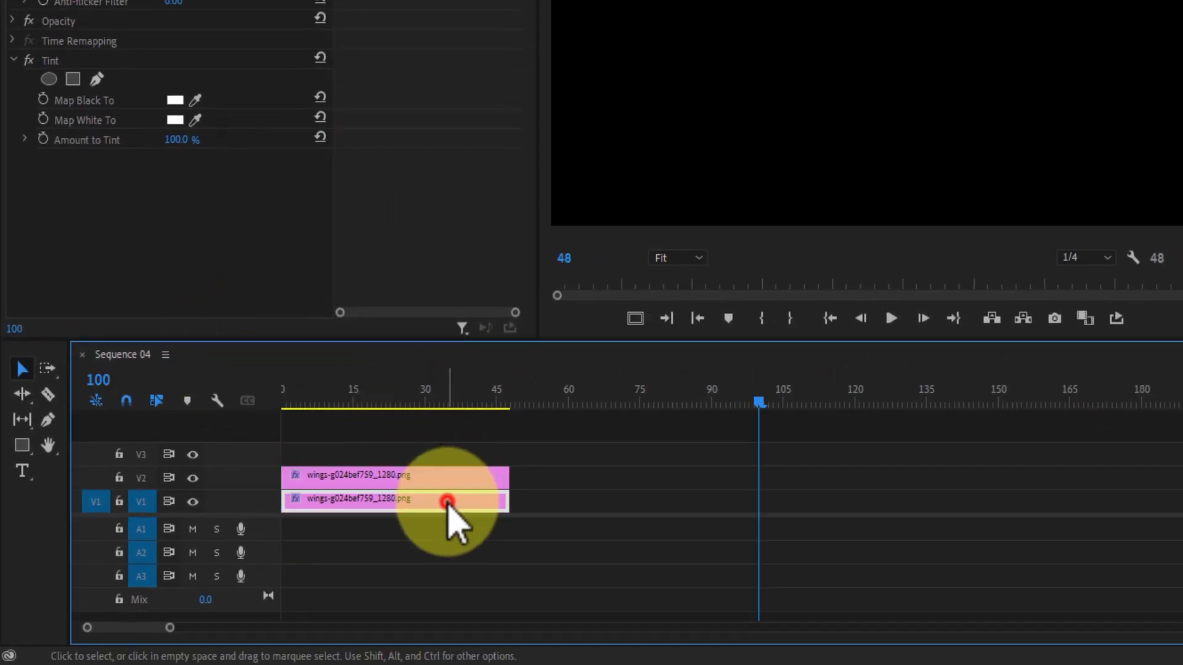
Extend the first wings clip to frame 100 and place the copy on V1 at frame 105.
left_click_drag(509, 501, 757, 512)
left_click(425, 474)
left_click_drag(362, 477, 852, 523)
left_click(737, 400)
left_click_drag(719, 402, 655, 454)
left_click(523, 500)
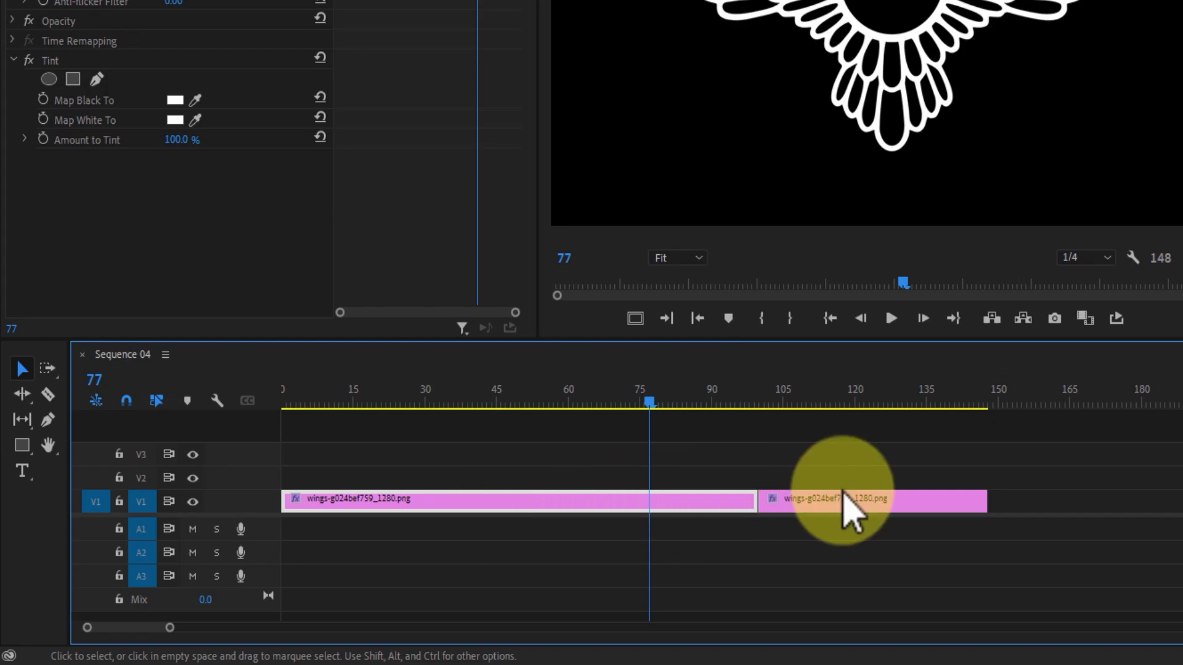
left_click_drag(850, 502, 876, 505)
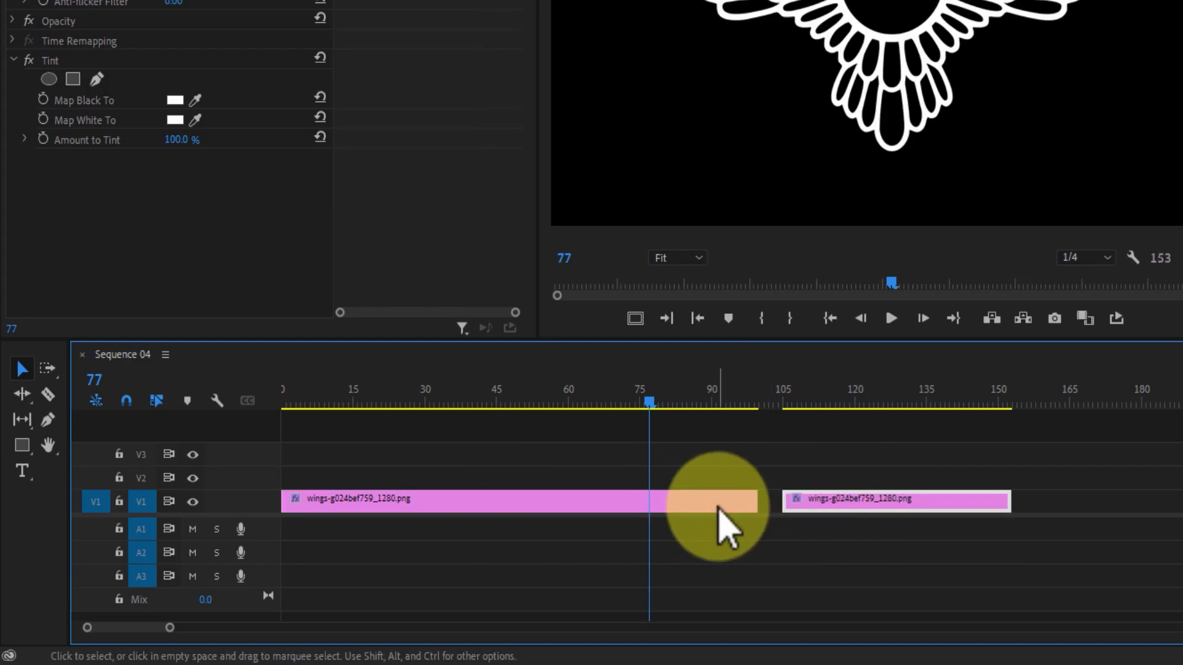
left_click(112, 51)
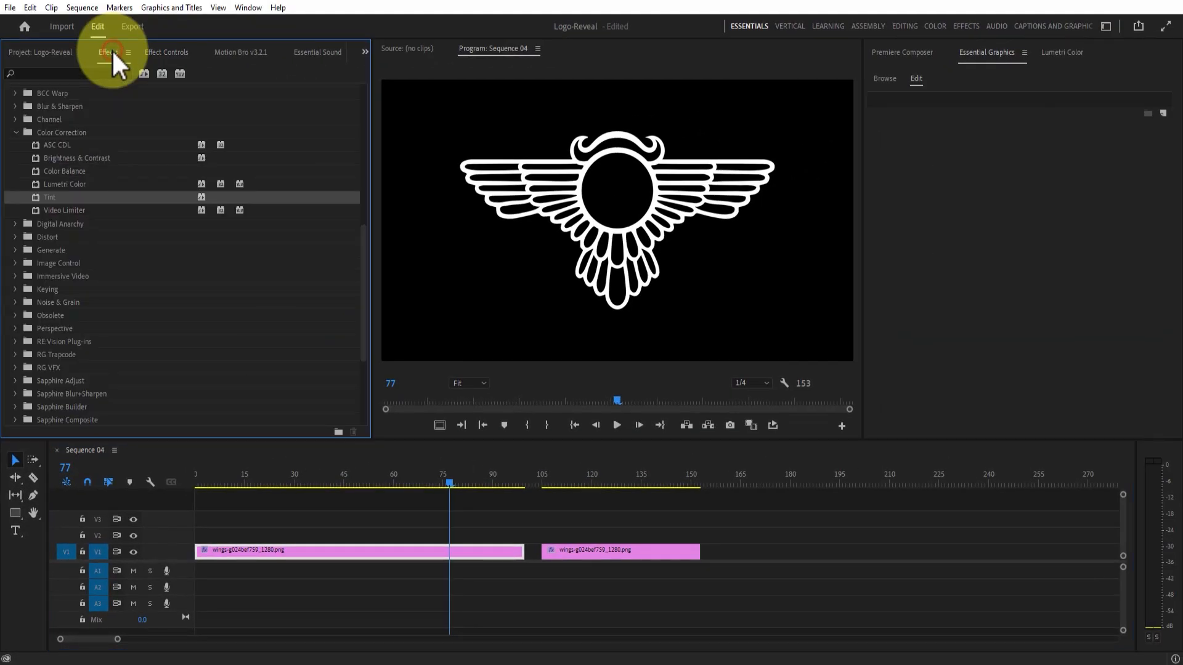
Add Film Impact's FI: Shape Flow at the first wings clip's start, stretched across the whole clip.
left_click(17, 131)
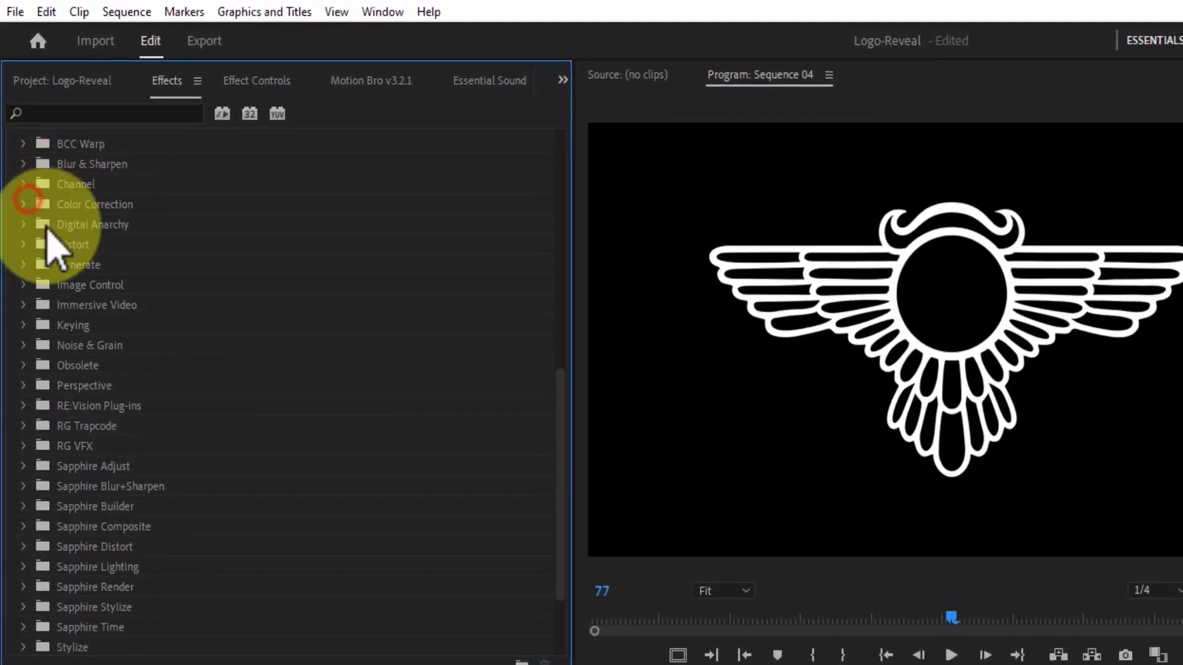
scroll(161, 326, "up", 10)
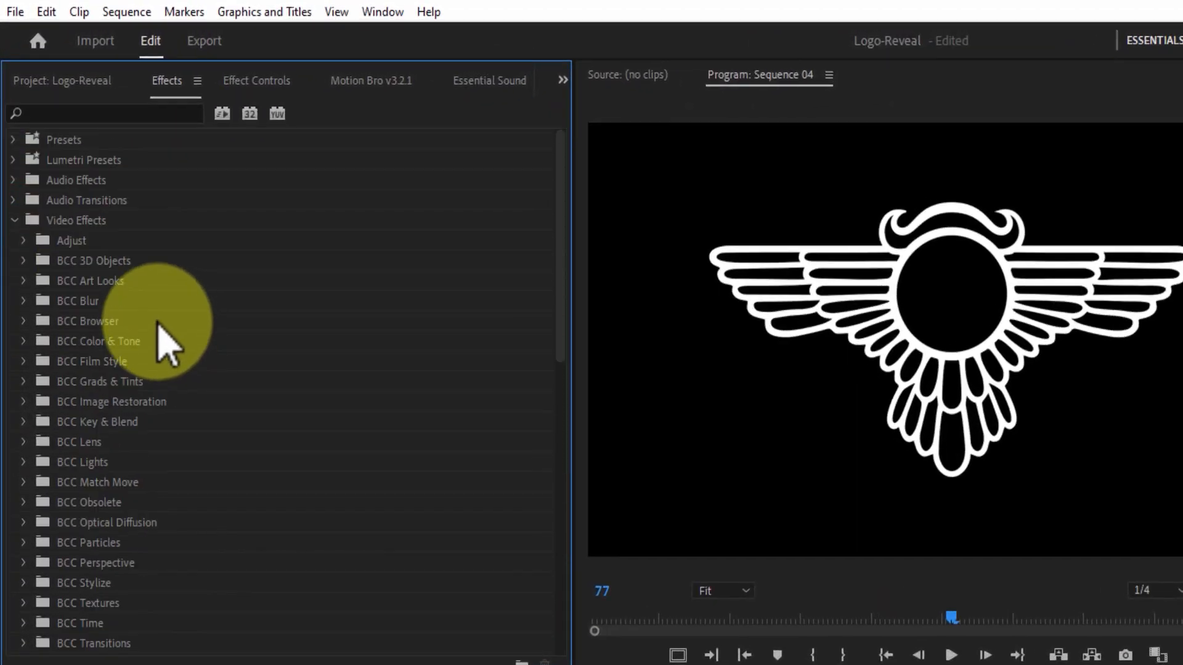
left_click(15, 220)
left_click(15, 241)
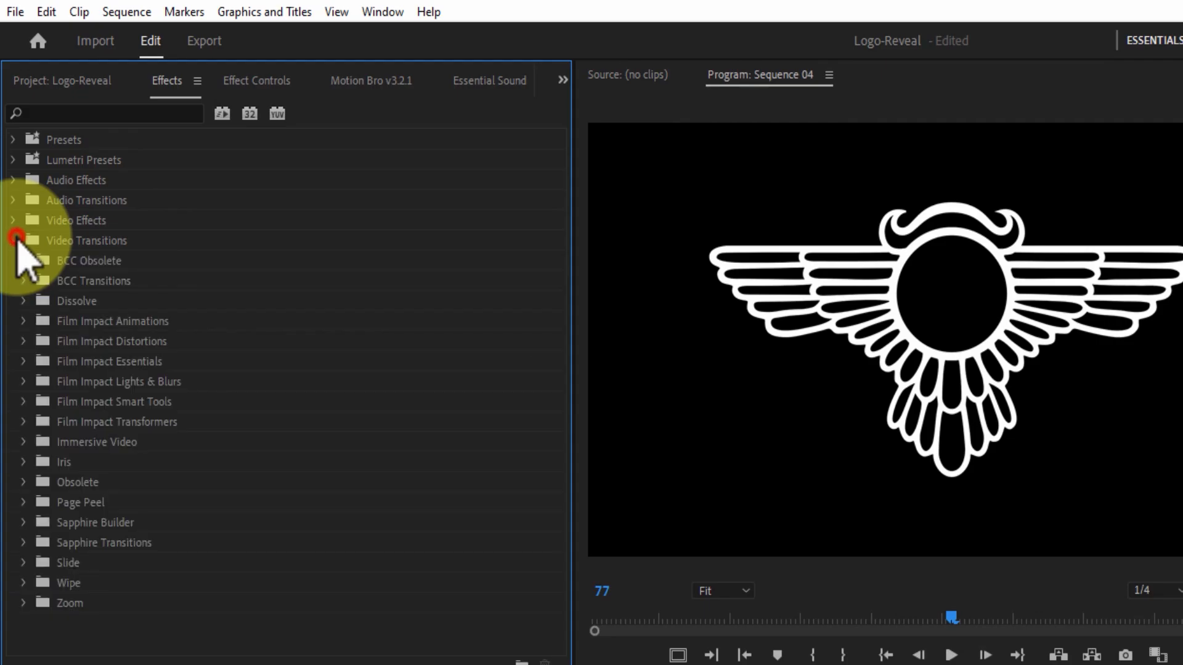
left_click(23, 402)
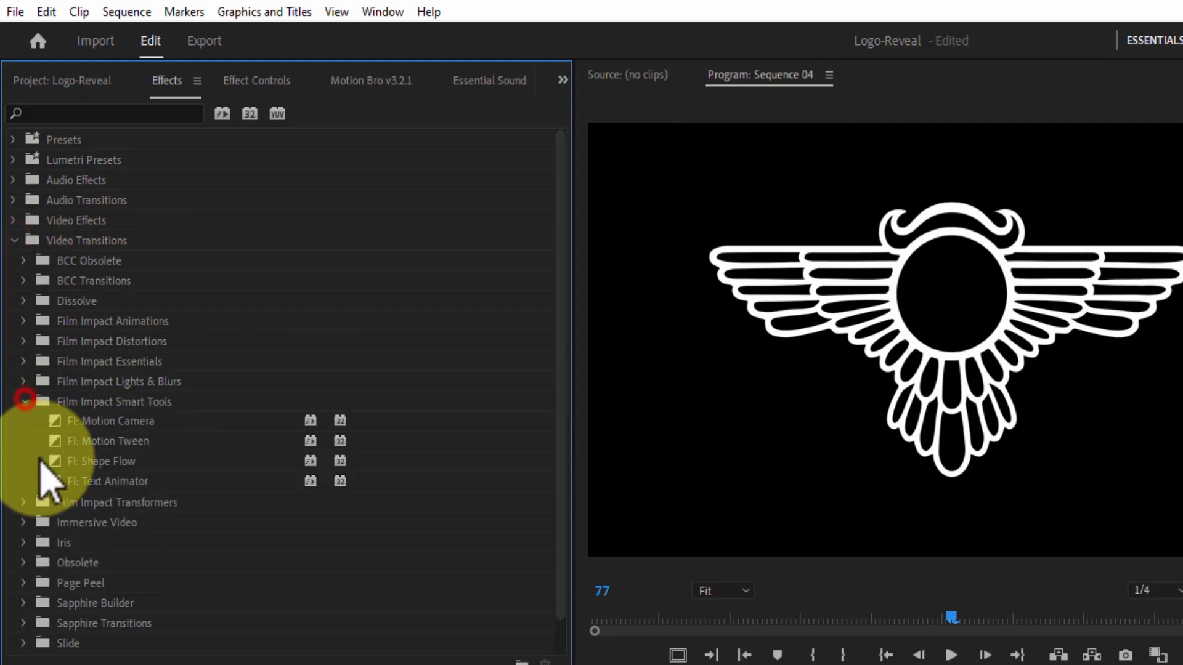
left_click(61, 462)
left_click_drag(54, 437, 348, 491)
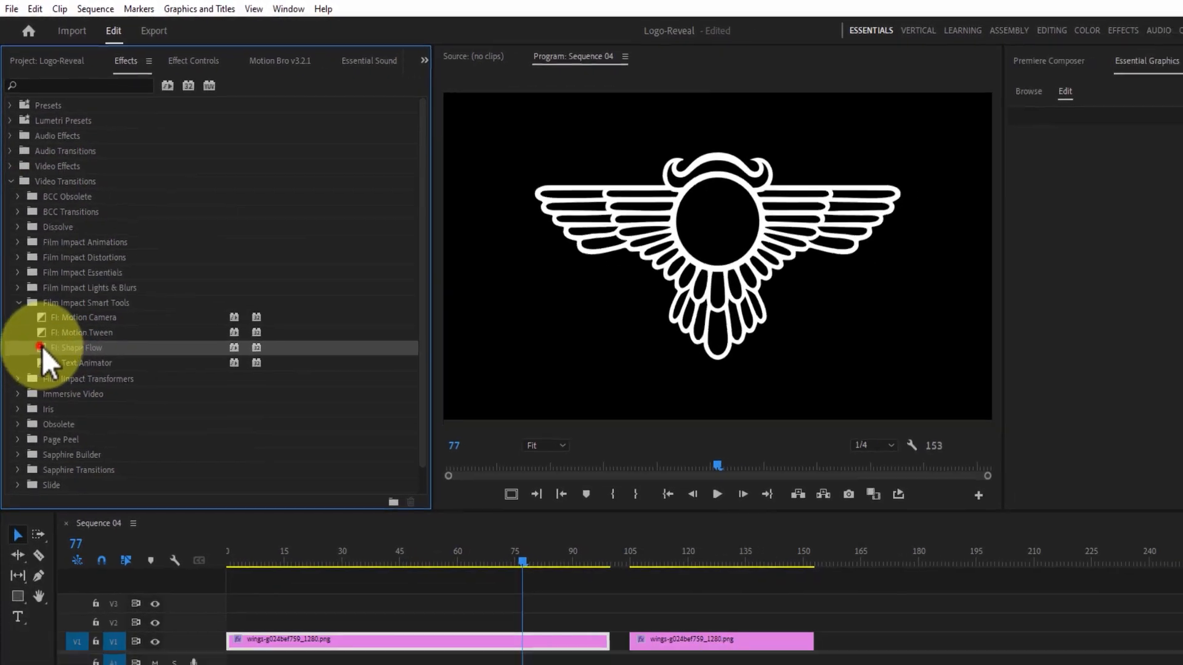
left_click_drag(356, 550, 197, 556)
left_click_drag(271, 523, 272, 525)
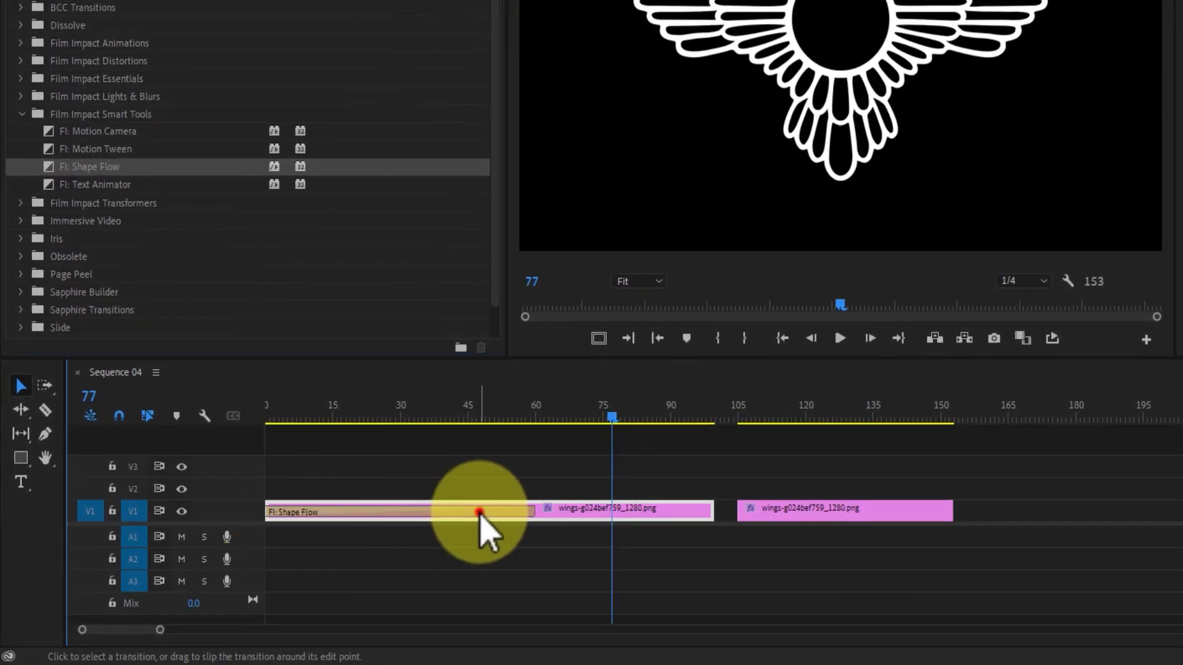
left_click(479, 512)
left_click_drag(528, 509, 714, 528)
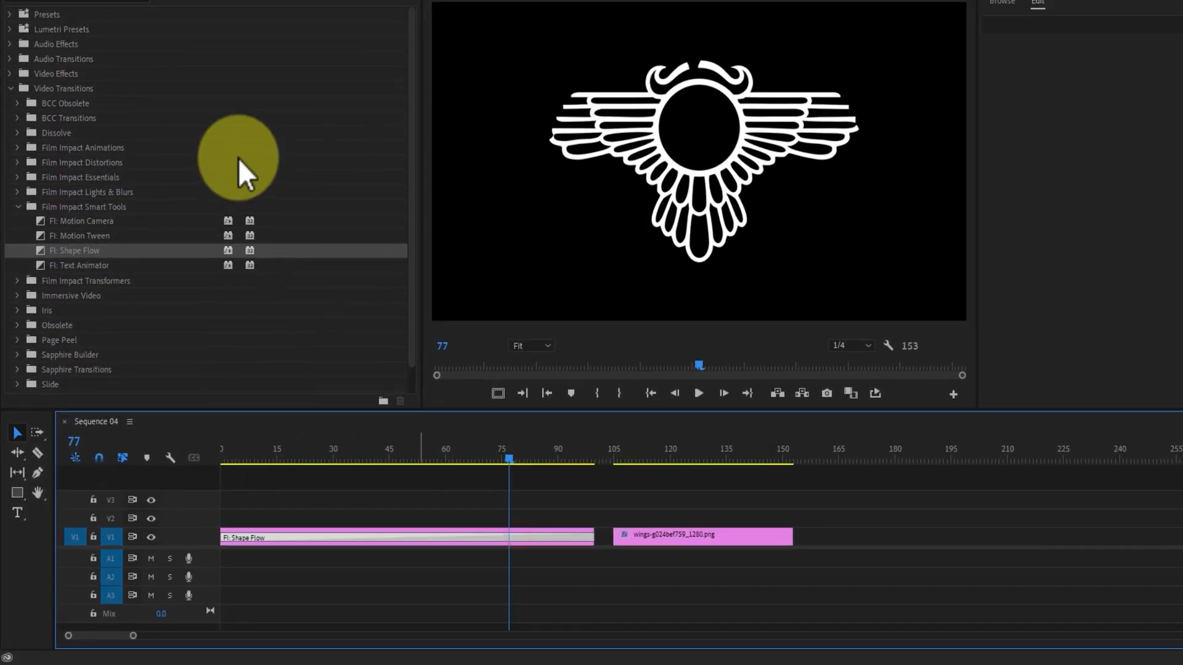
Move the Shape Flow Startpoint Point 1 to 960, 1.0 and preview the top-down reveal.
left_click(158, 52)
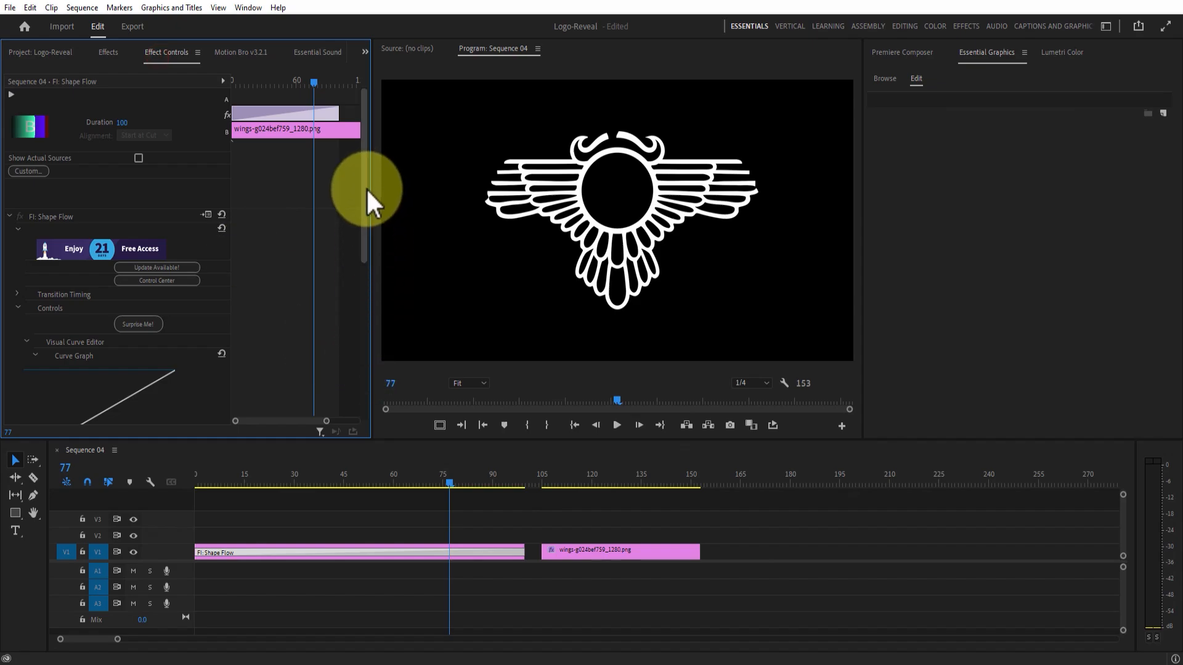
left_click_drag(366, 187, 368, 296)
left_click_drag(431, 483, 345, 482)
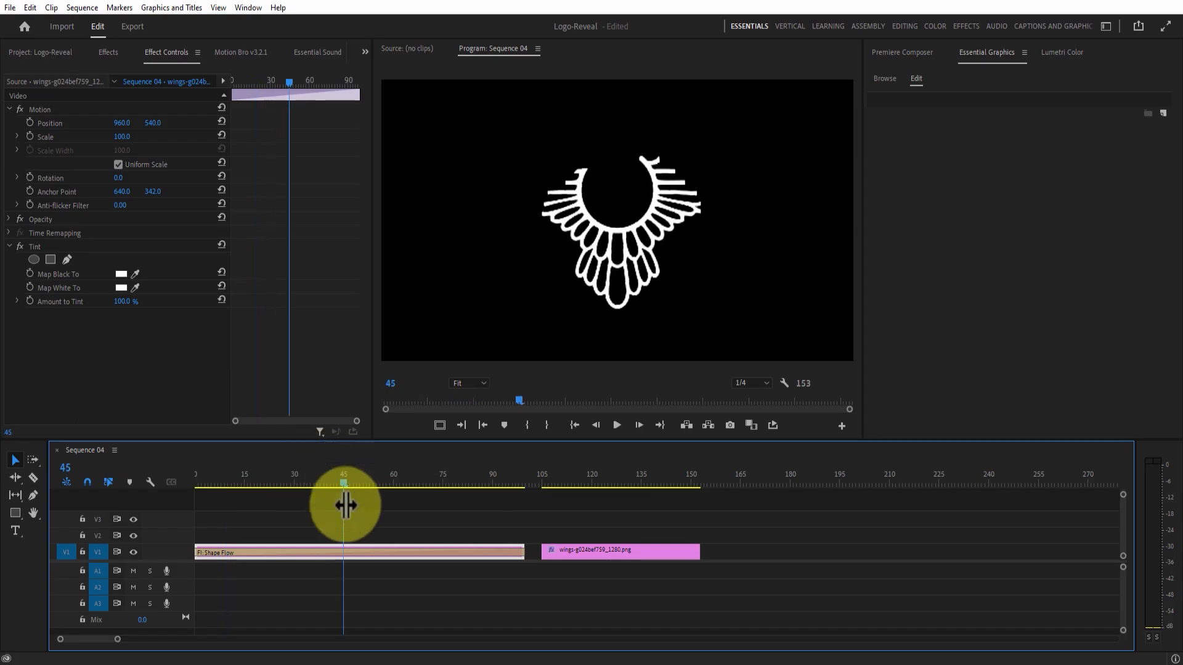
left_click(335, 548)
left_click_drag(362, 179, 375, 284)
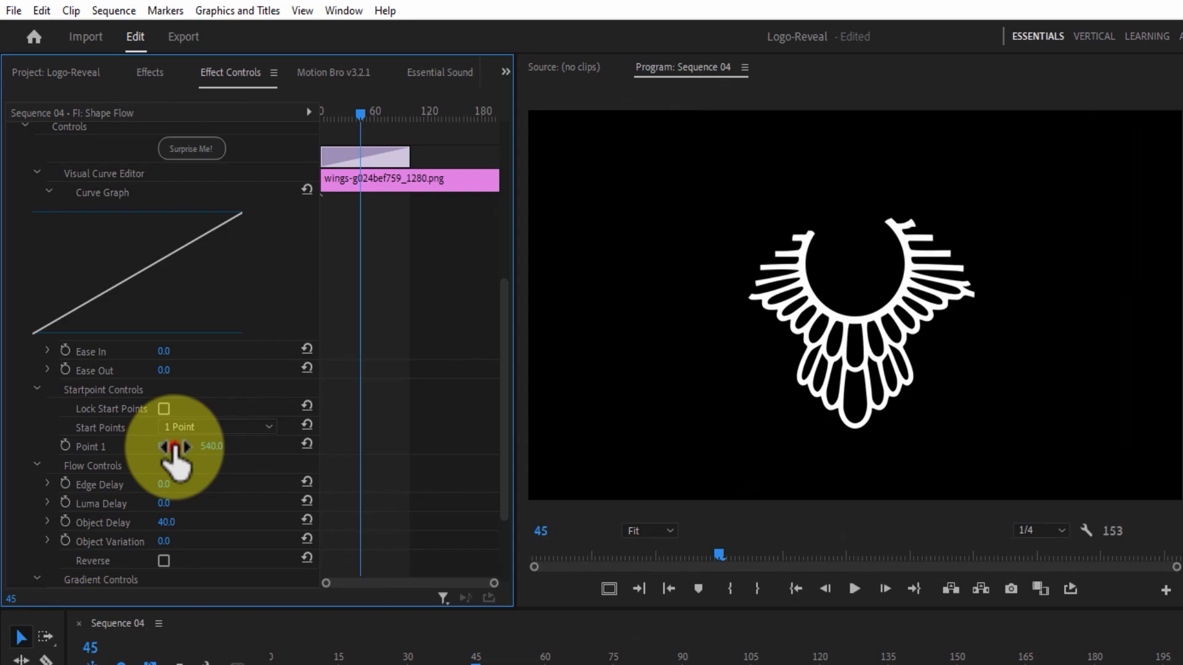
left_click(174, 448)
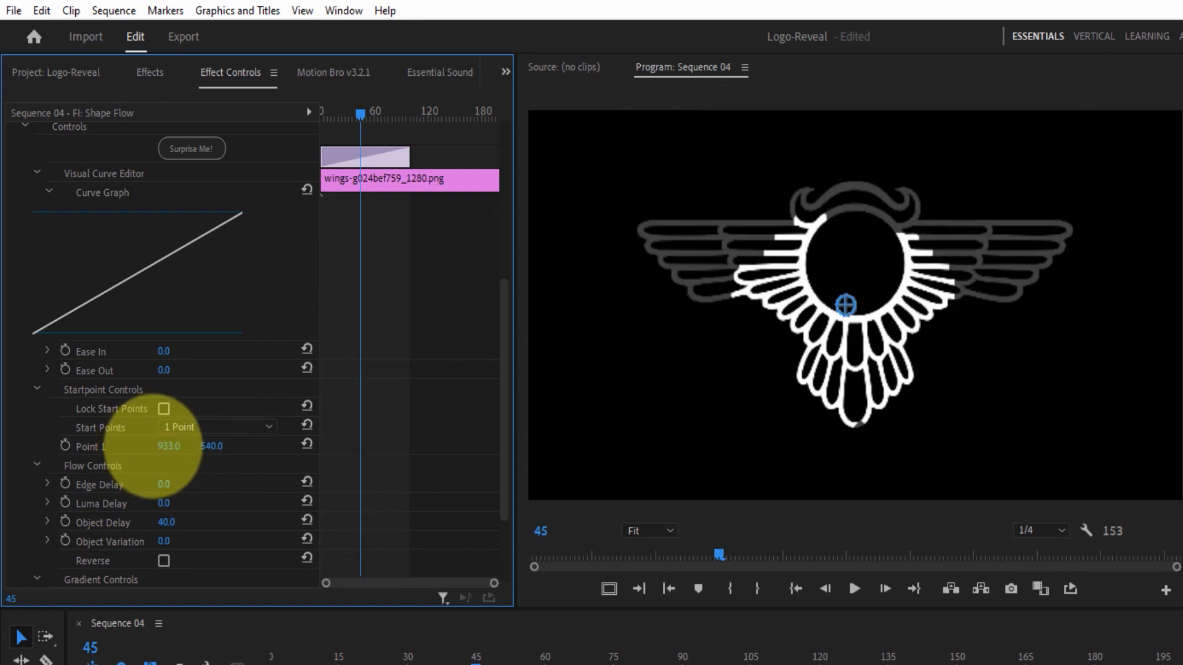
left_click_drag(153, 446, 181, 443)
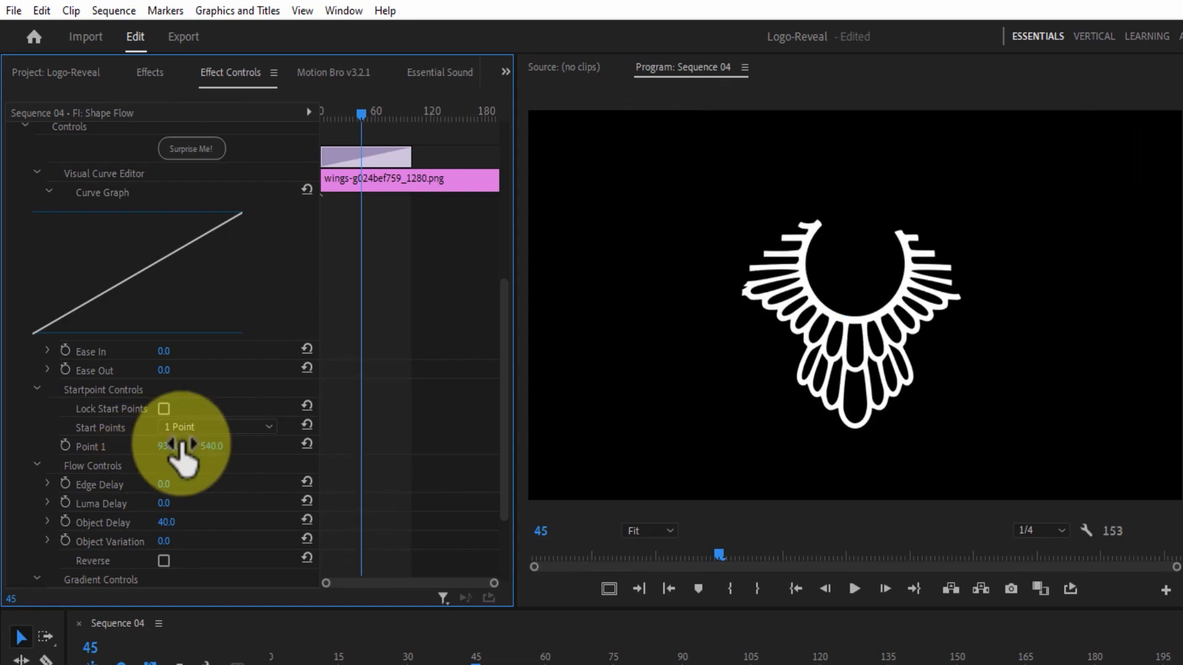
mouse_move(213, 446)
left_mouse_down()
mouse_move(106, 420)
mouse_move(251, 454)
mouse_move(211, 422)
left_mouse_up()
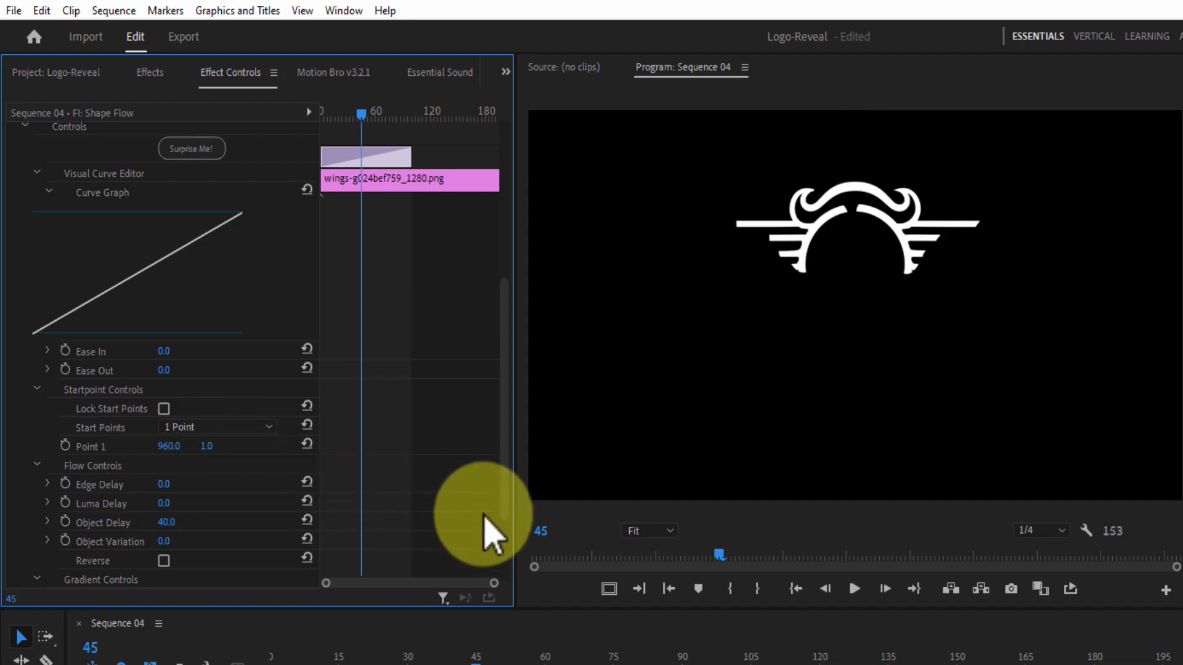
left_click_drag(473, 663, 334, 664)
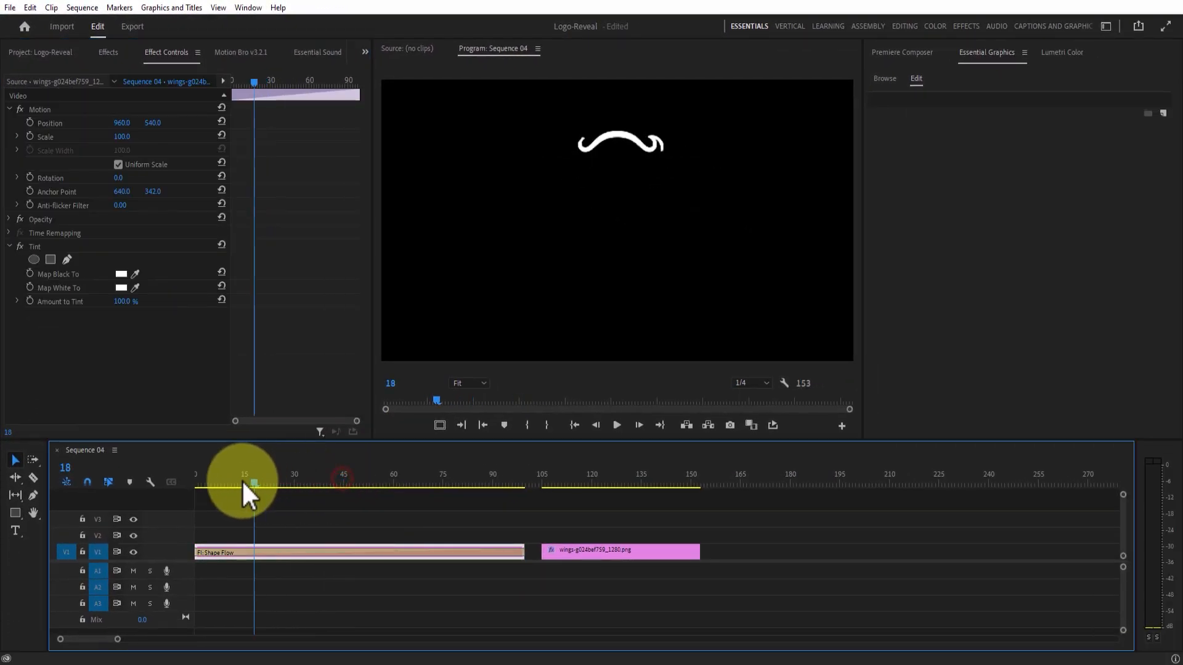
left_click_drag(323, 489, 396, 555)
Set the Shape Flow easing to 60 and scrub to check the eased reveal.
left_click(394, 553)
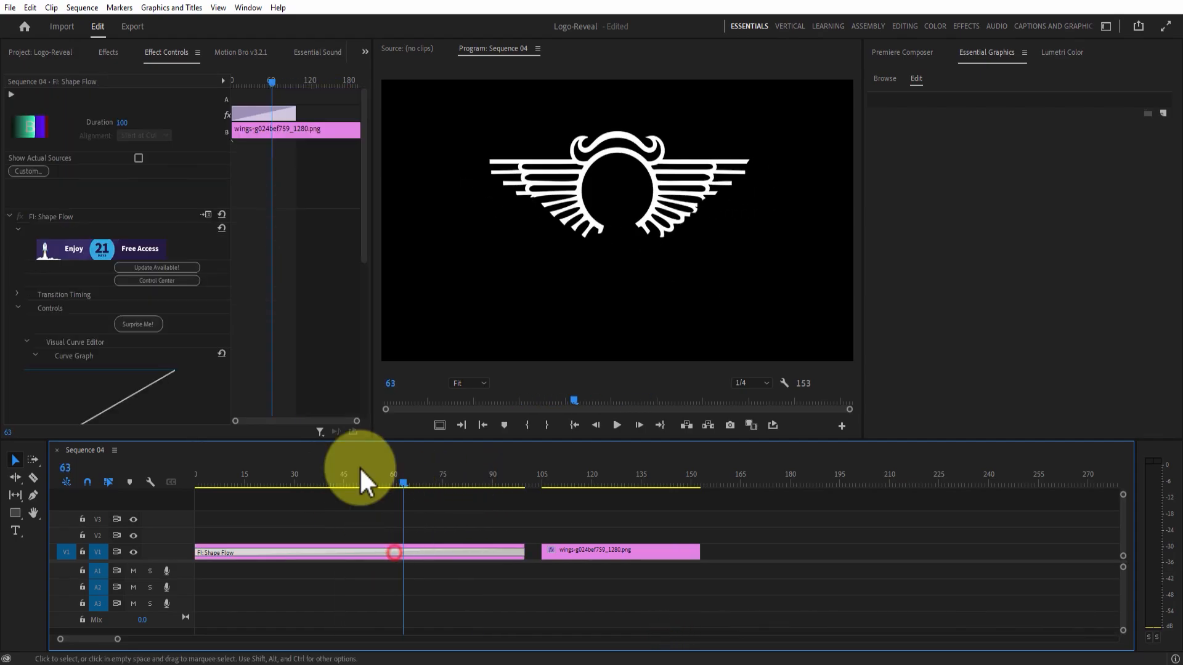
left_click_drag(364, 176, 372, 303)
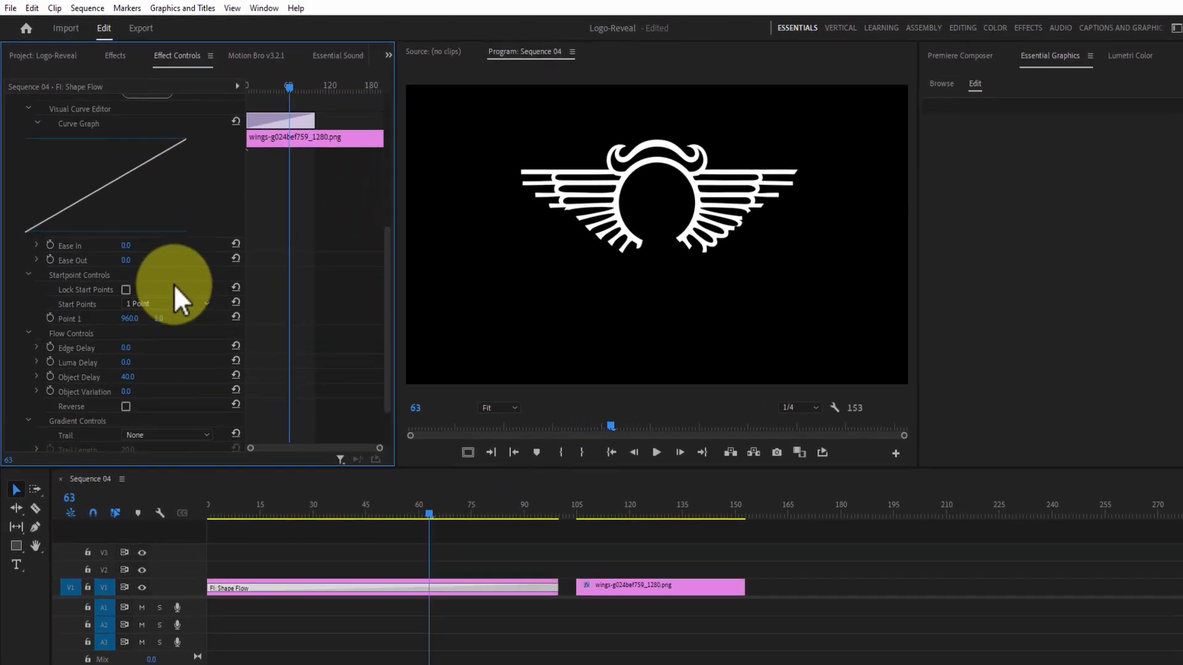
left_click(125, 245)
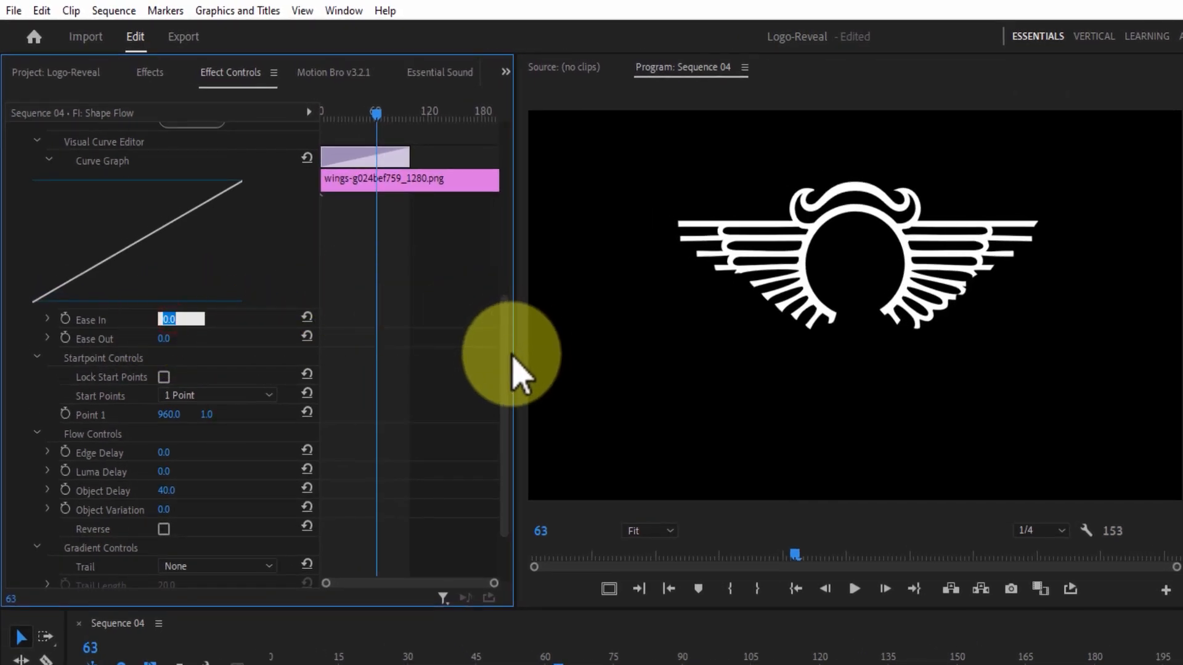
left_click_drag(510, 356, 510, 304)
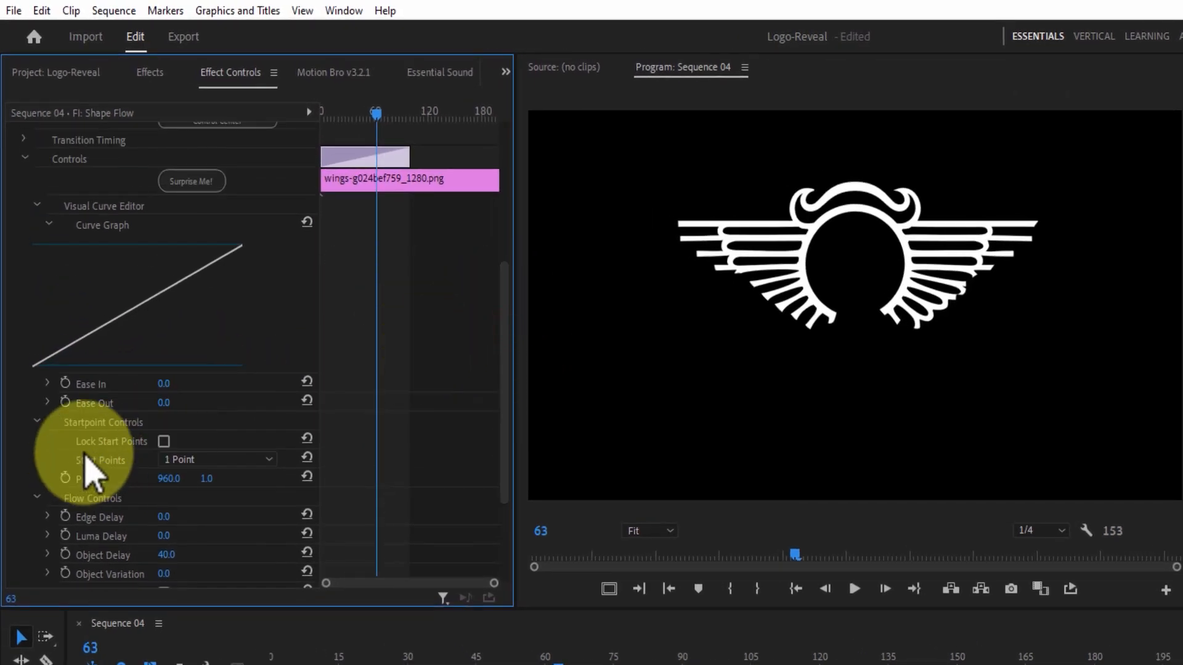
left_click(167, 380)
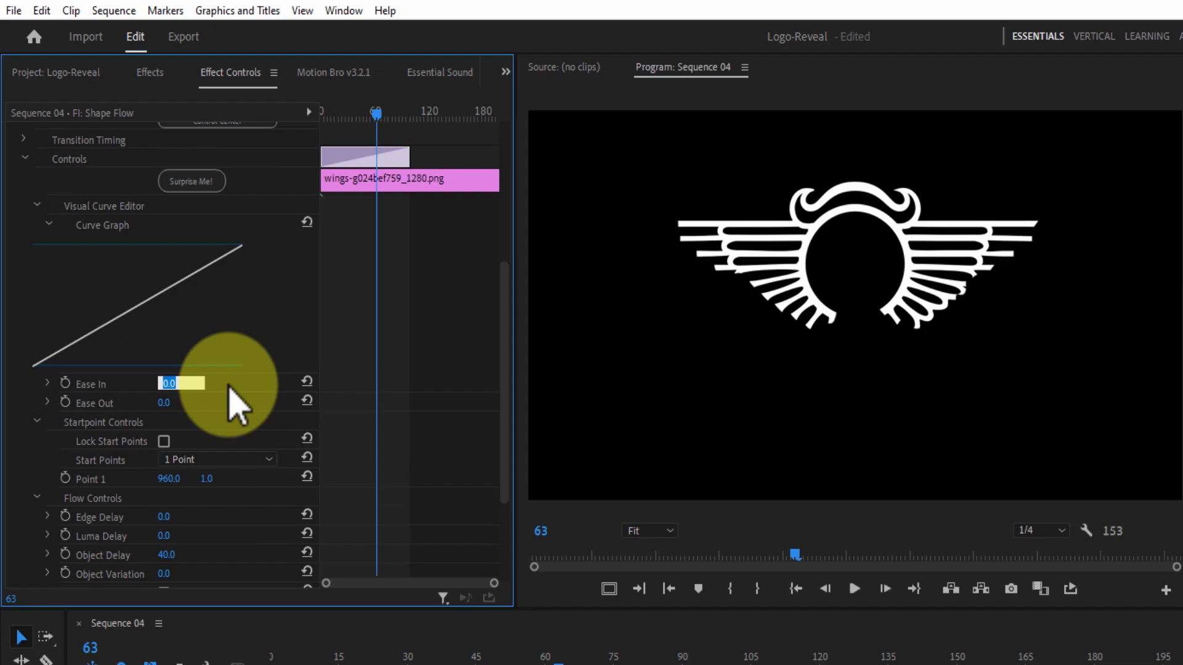
type("60")
key("Return")
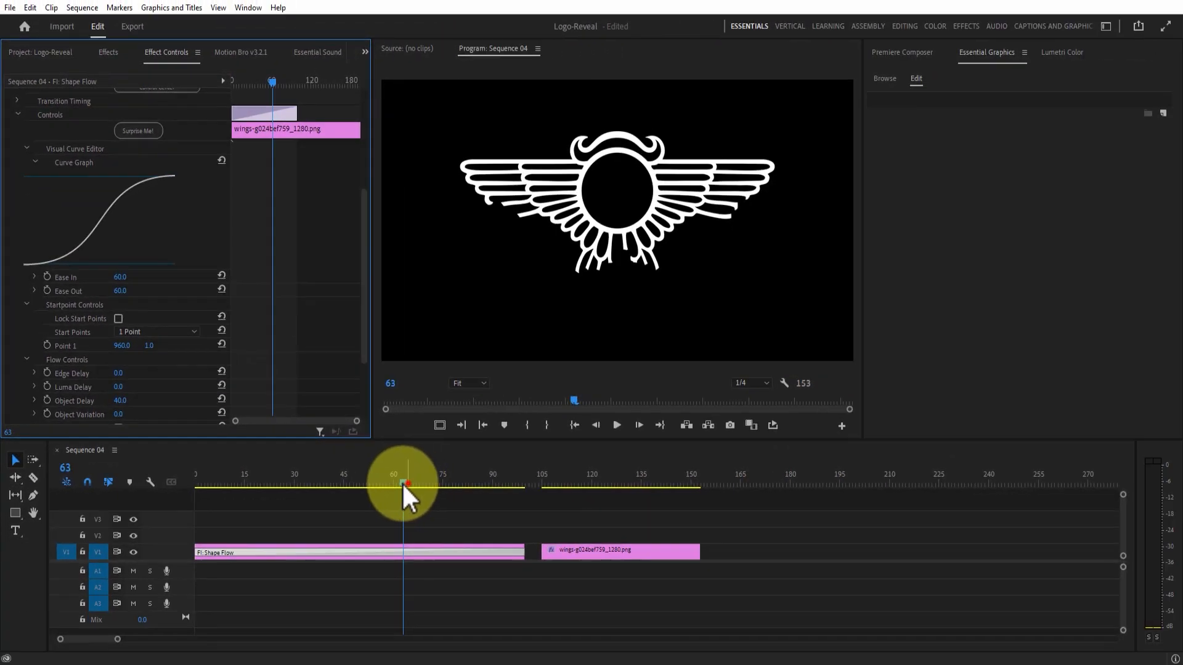
left_click_drag(401, 483, 250, 468)
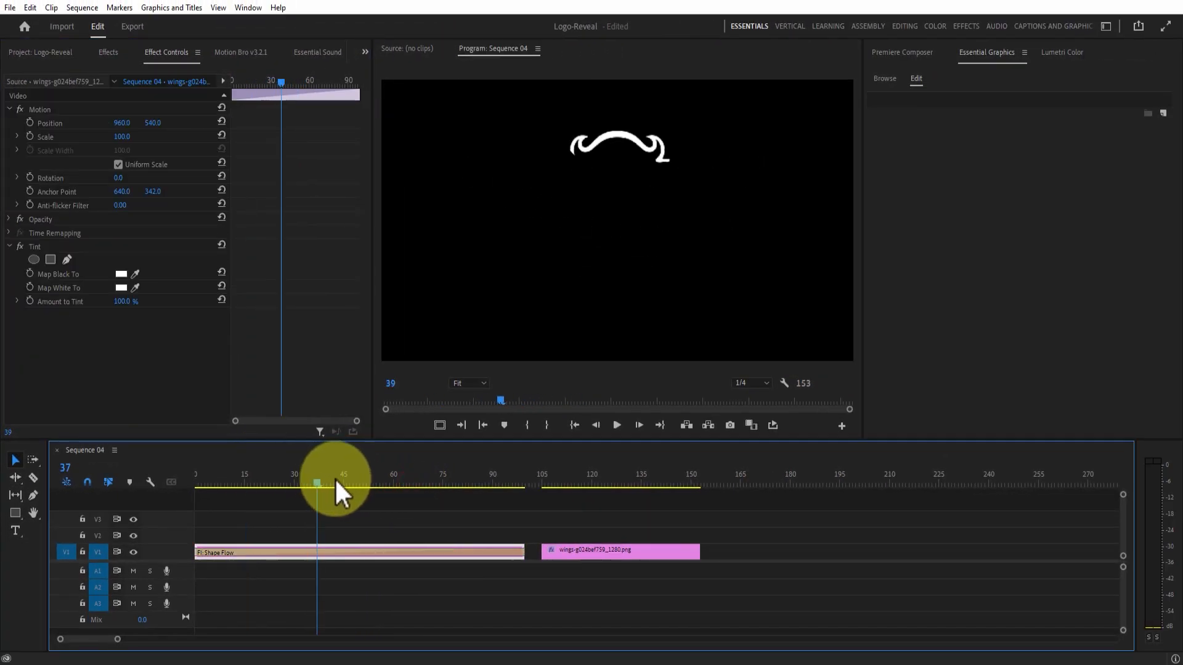
left_click_drag(336, 483, 390, 480)
left_click(385, 553)
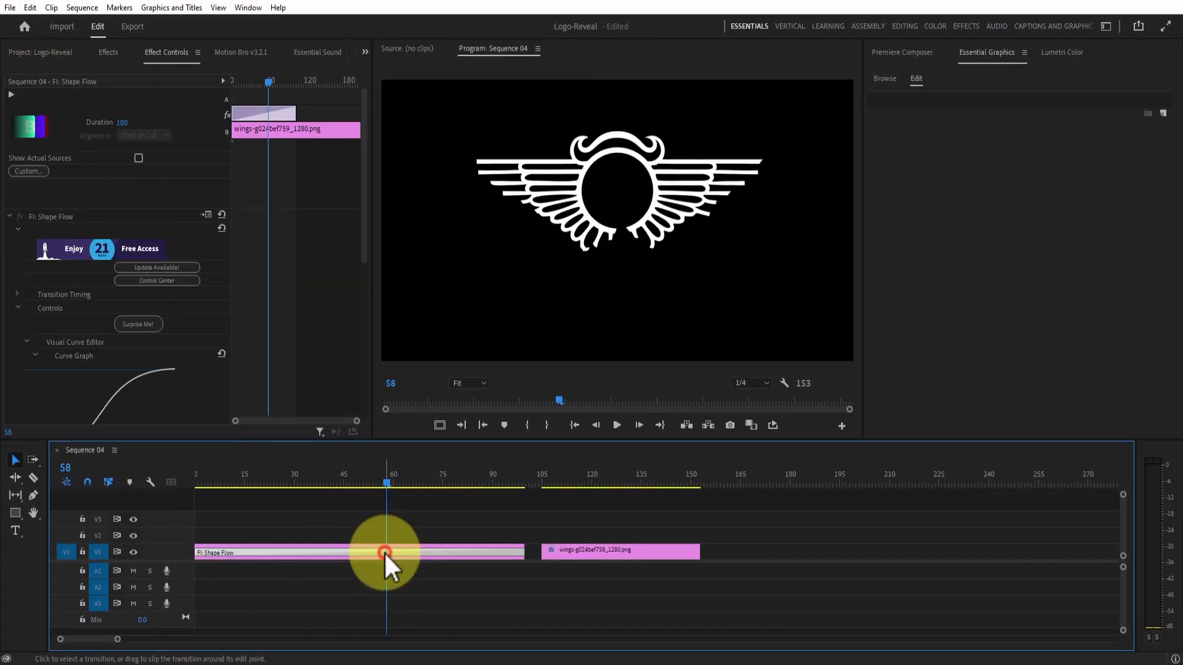
left_click_drag(363, 175, 367, 352)
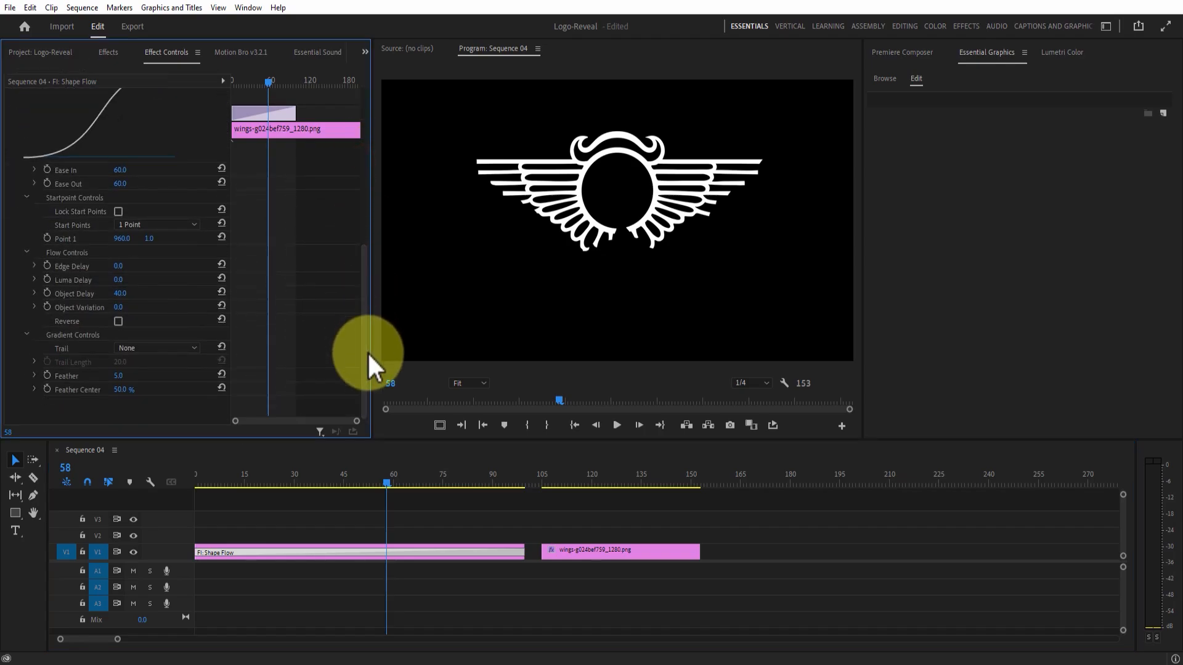
Set the Shape Flow trail to Single Tone with Color 1 pure red FF0000.
left_click(169, 351)
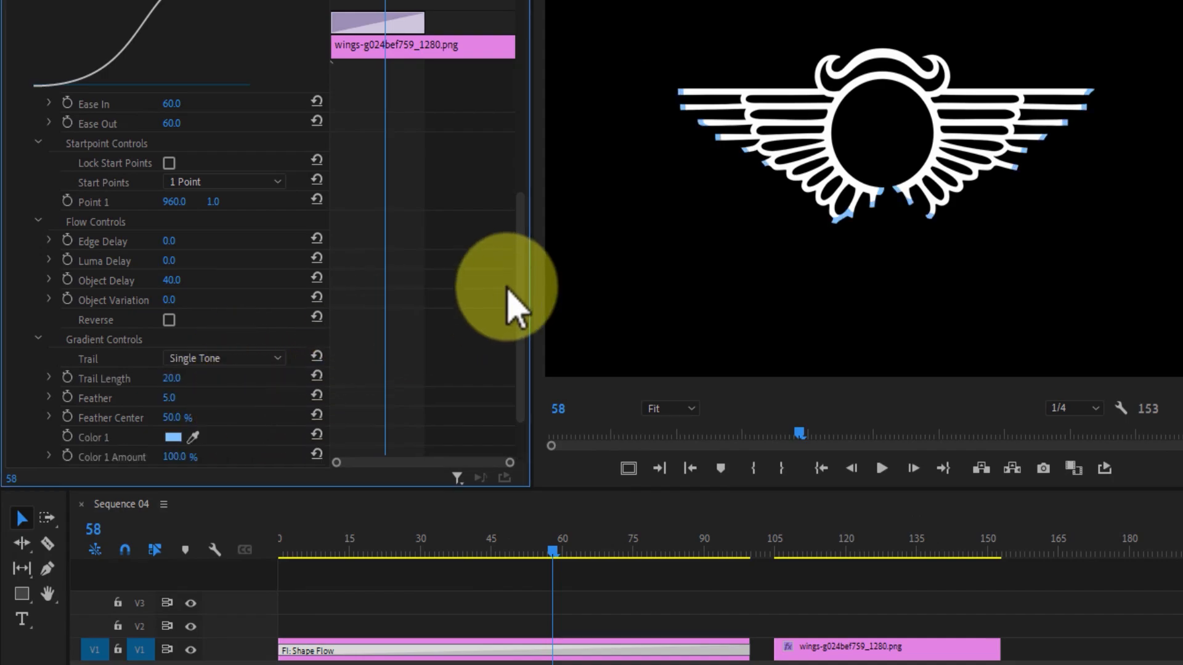
left_click_drag(523, 280, 524, 372)
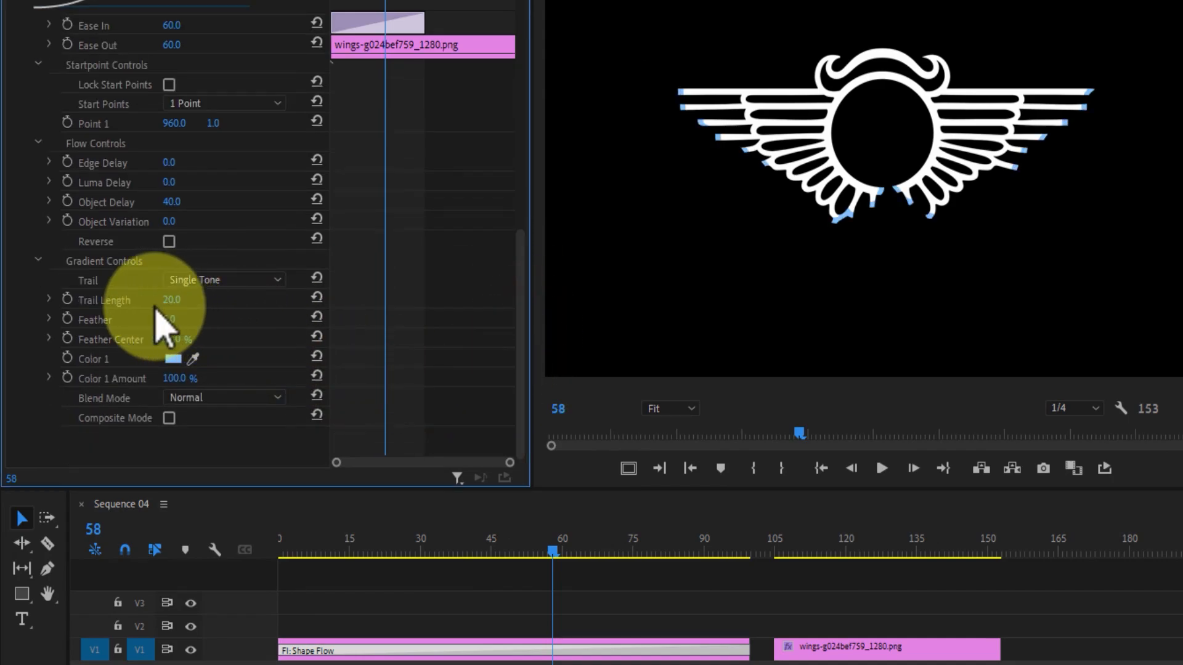
left_click(173, 359)
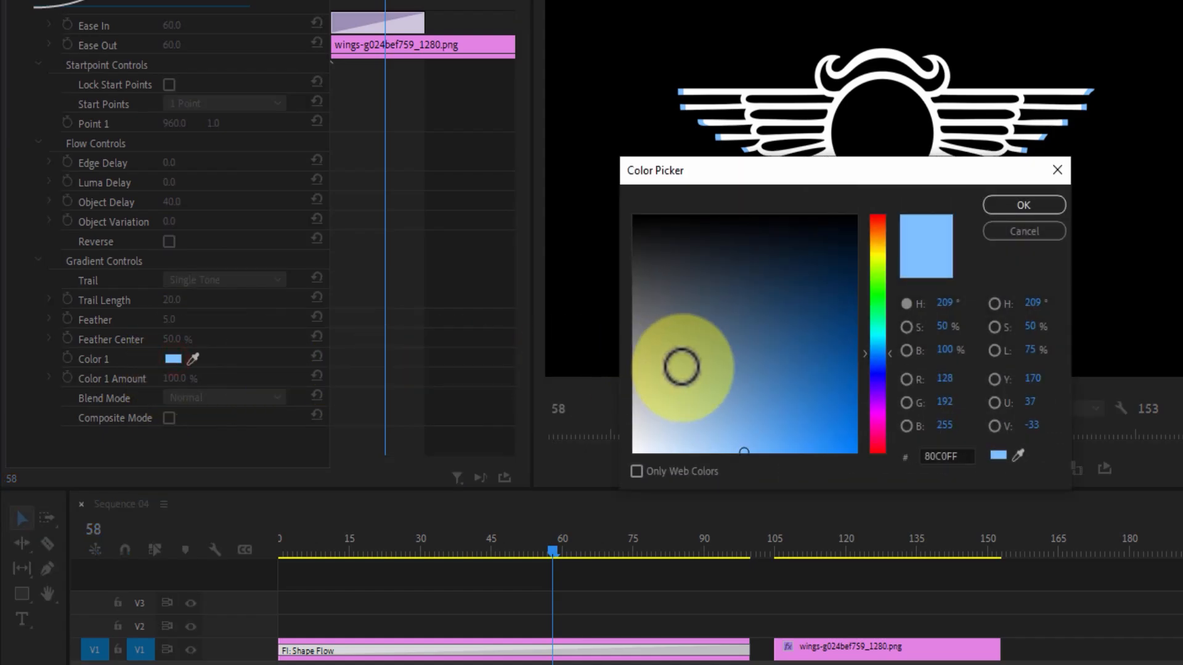
mouse_move(880, 416)
left_mouse_down()
mouse_move(881, 469)
mouse_move(877, 460)
mouse_move(897, 486)
left_mouse_up()
left_click(1003, 210)
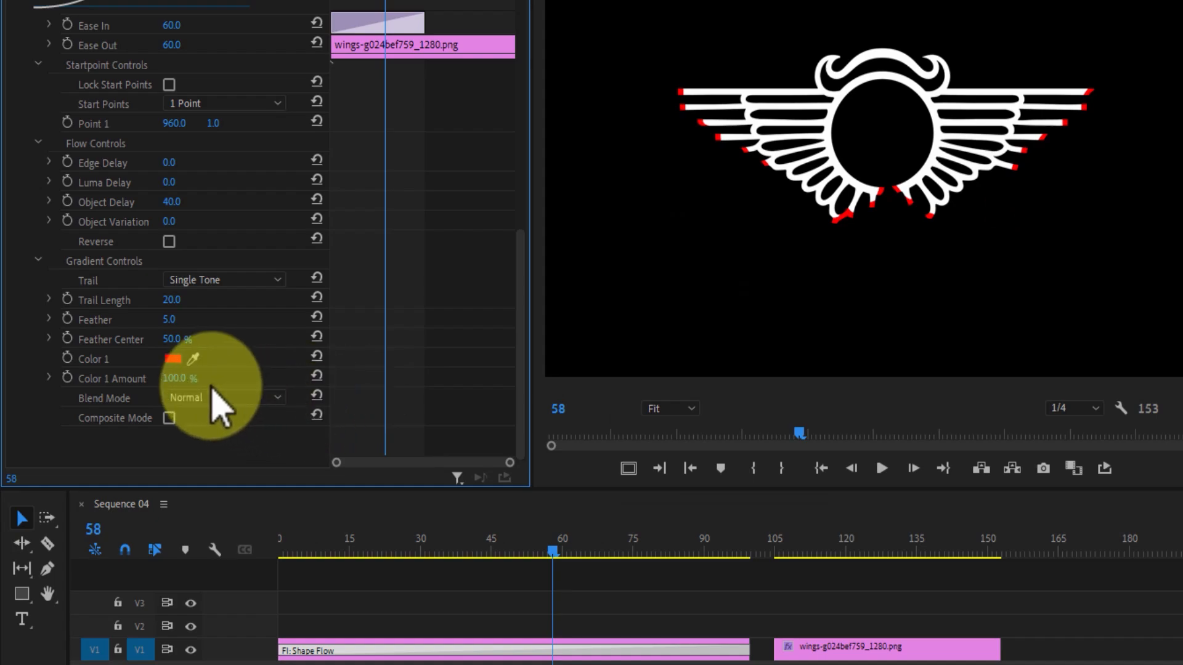
Set Trail Length and Feather to 100, then scrub to check the red trails.
left_click_drag(175, 301, 306, 301)
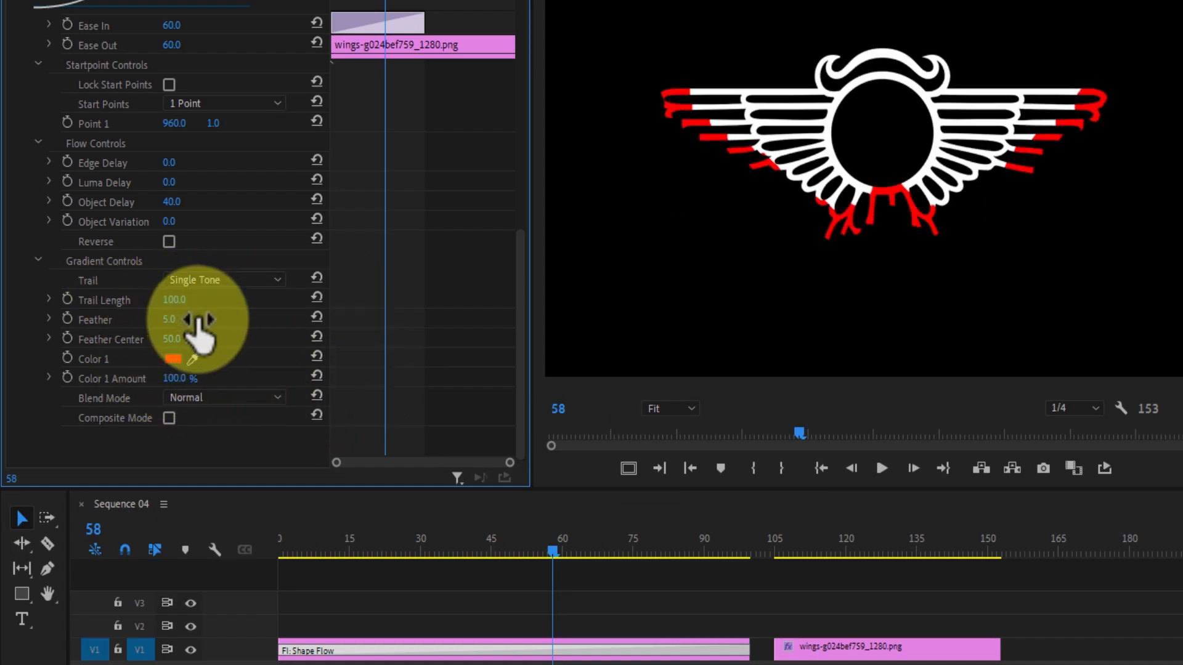
left_click_drag(171, 319, 344, 317)
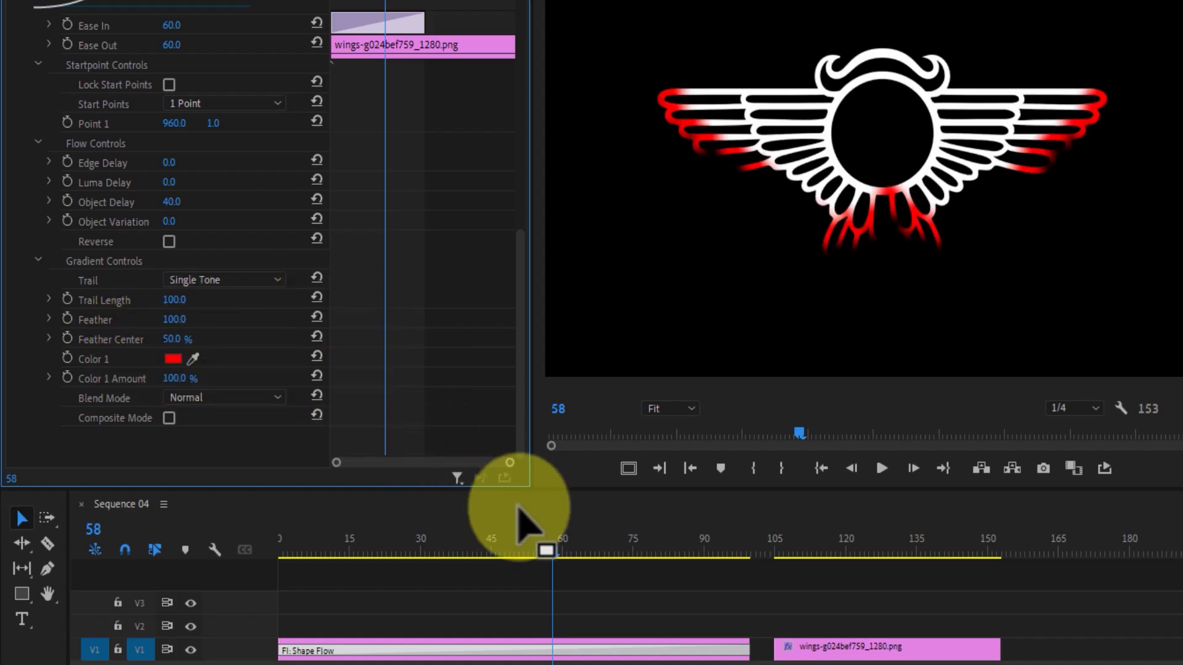
left_click(546, 548)
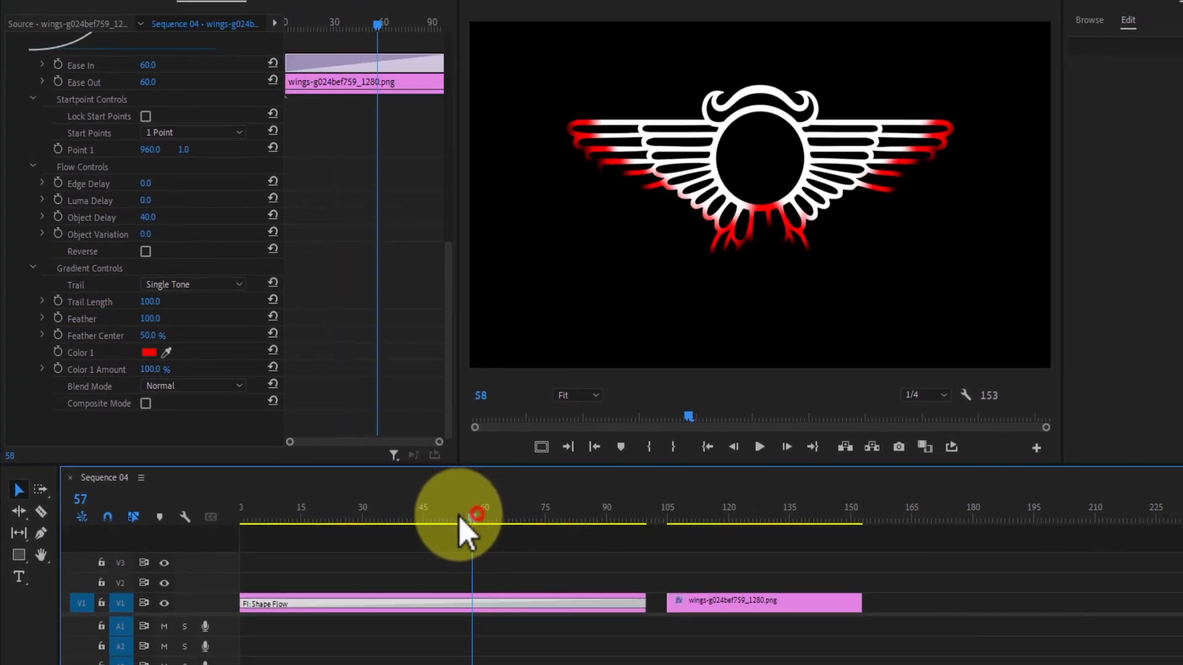
left_click_drag(459, 516, 400, 517)
left_click_drag(322, 513, 480, 523)
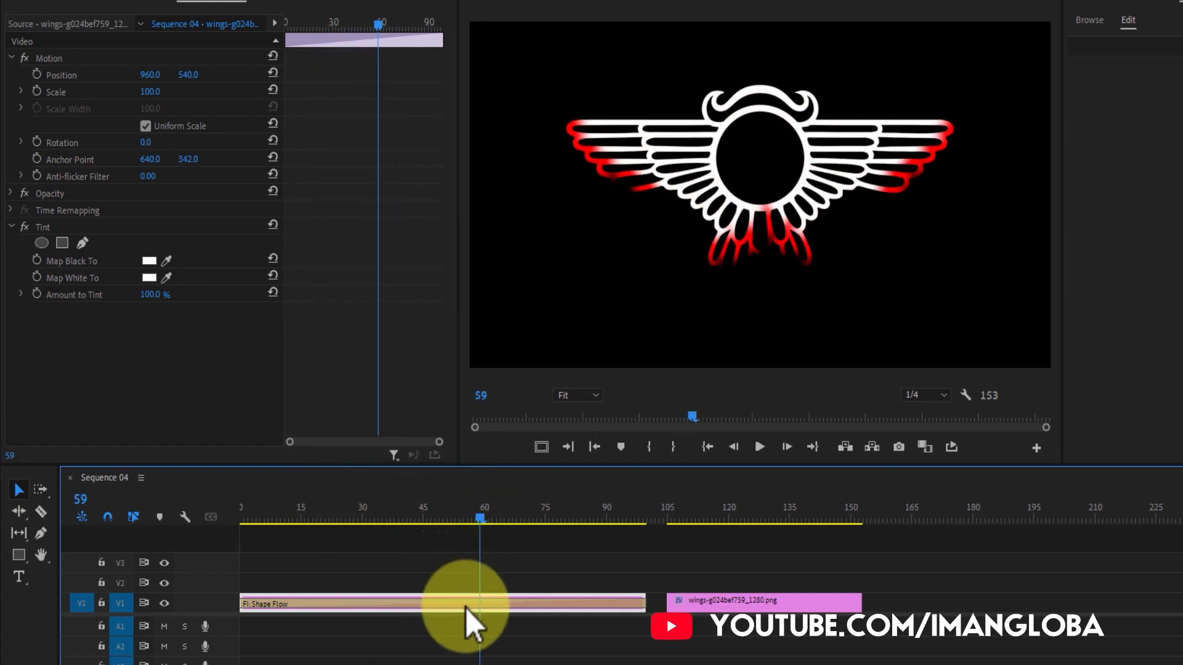
left_click(468, 606)
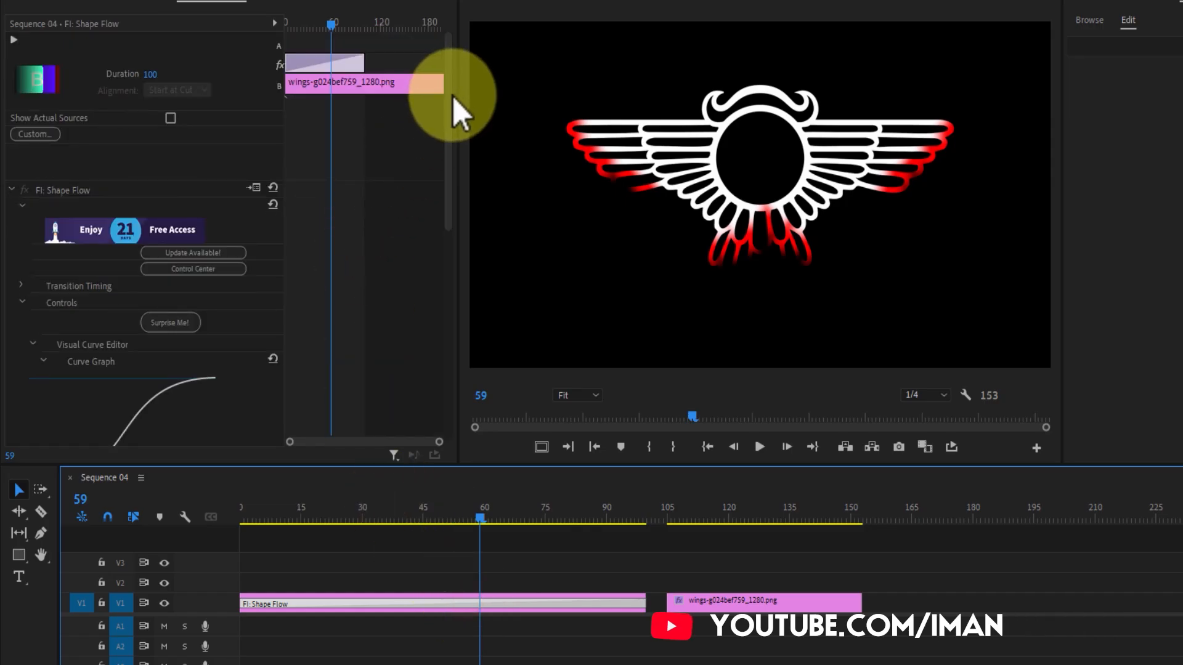
left_click_drag(453, 97, 453, 333)
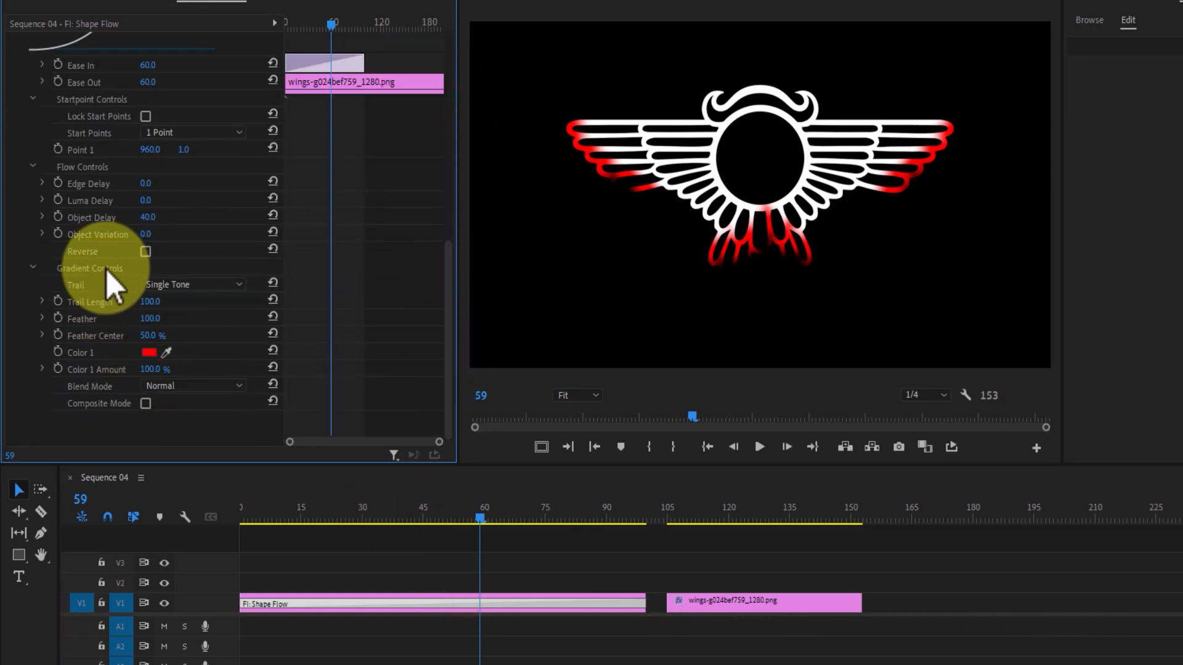
Test the Shape Flow Reverse option, turn it back off, and play the sequence.
left_click(145, 251)
mouse_move(470, 512)
left_mouse_down()
mouse_move(331, 520)
mouse_move(500, 526)
left_mouse_up()
left_click(460, 601)
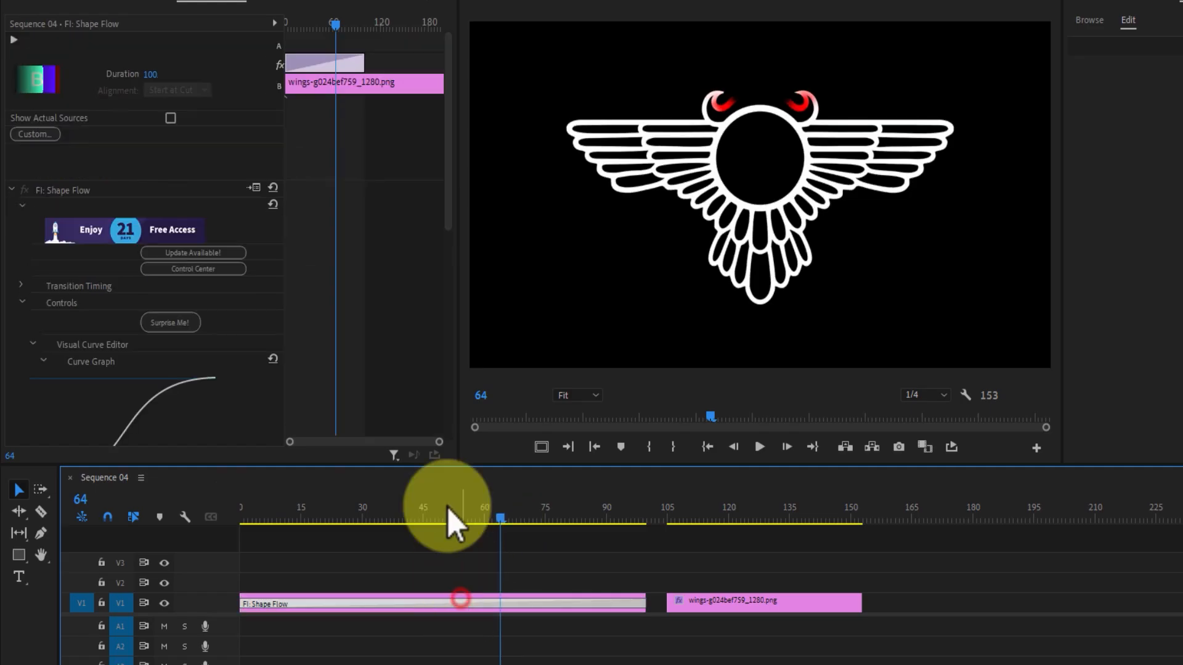
left_click_drag(449, 61, 442, 295)
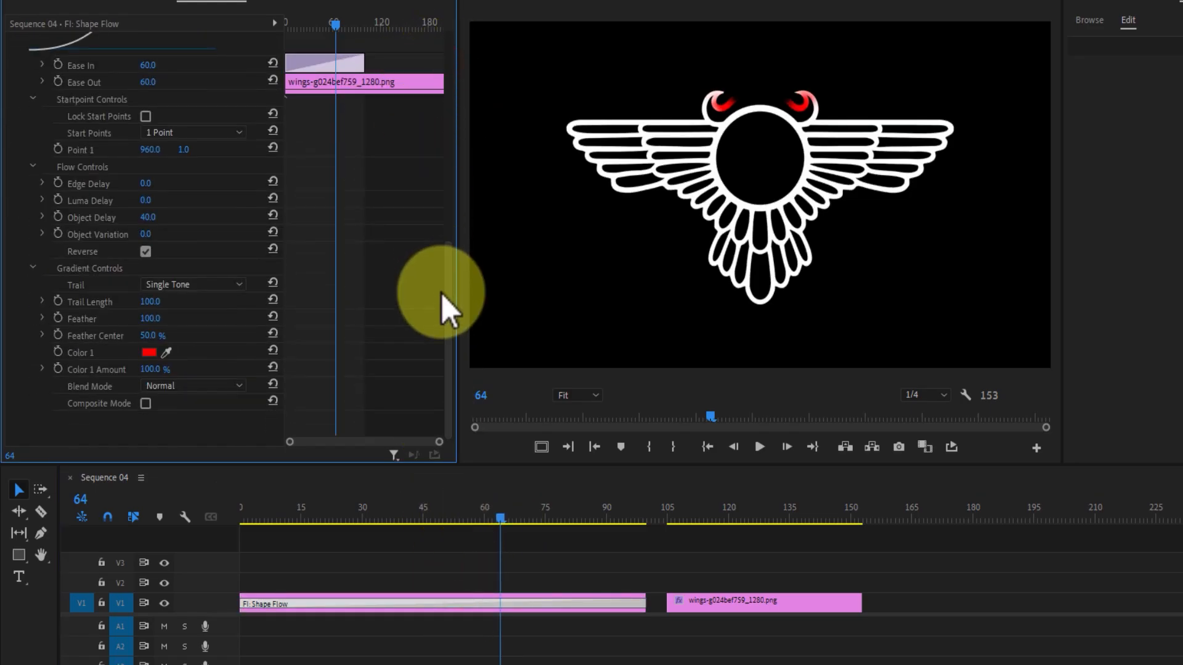
left_click(150, 250)
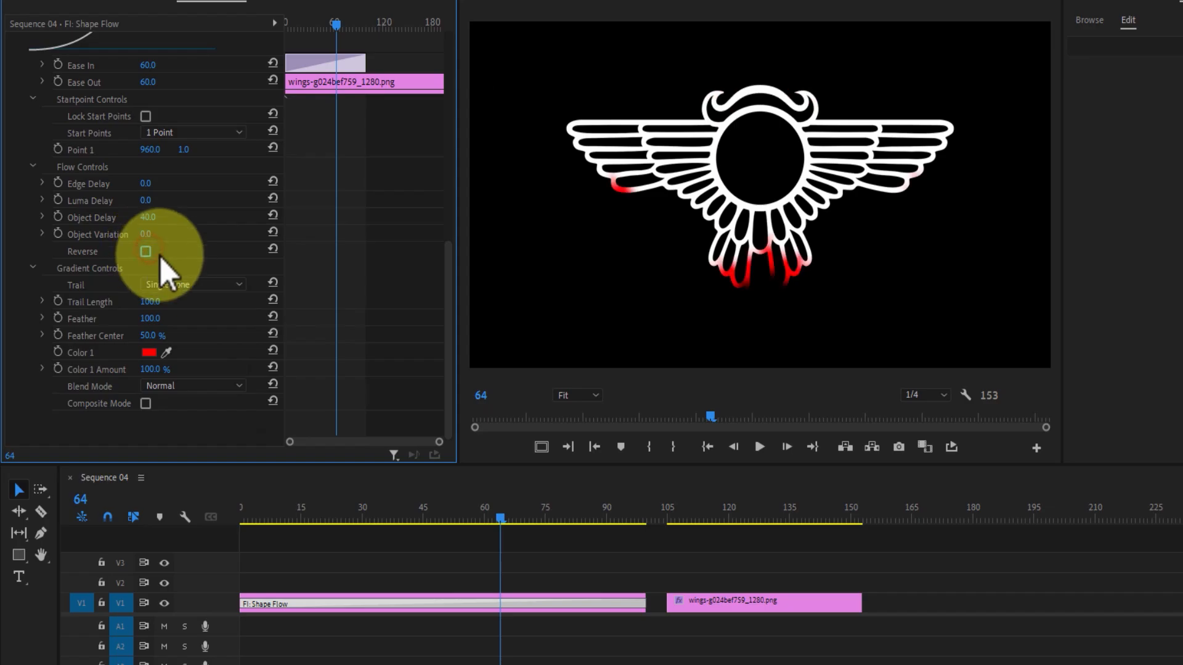
left_click_drag(500, 522, 204, 528)
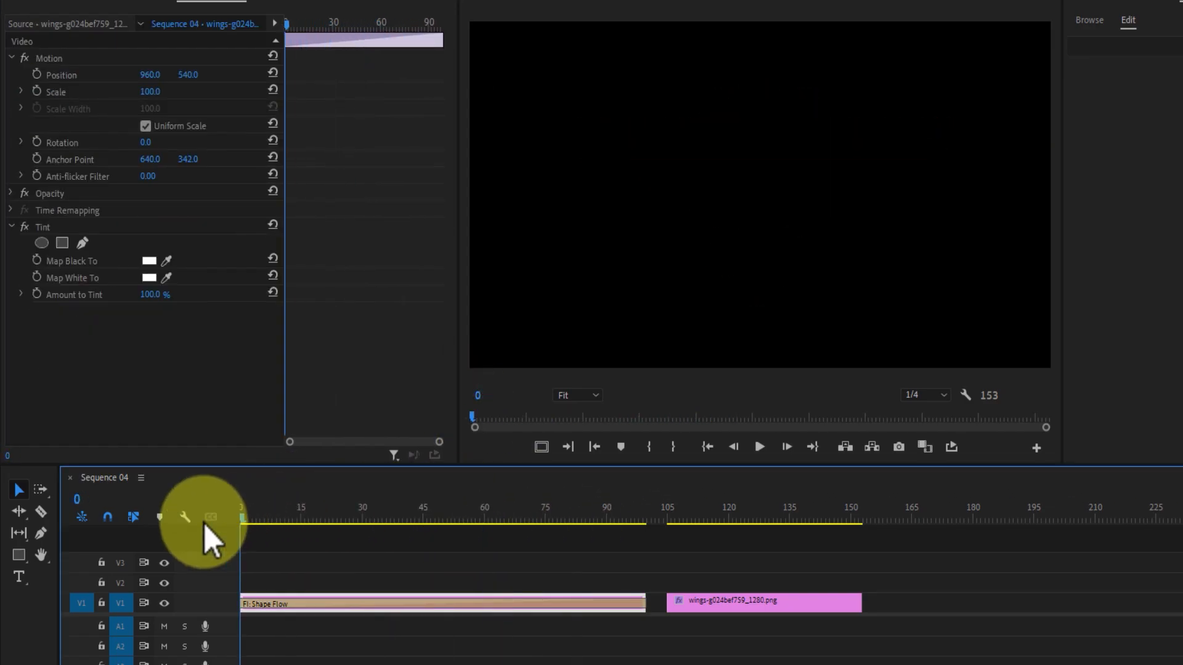
left_click(762, 447)
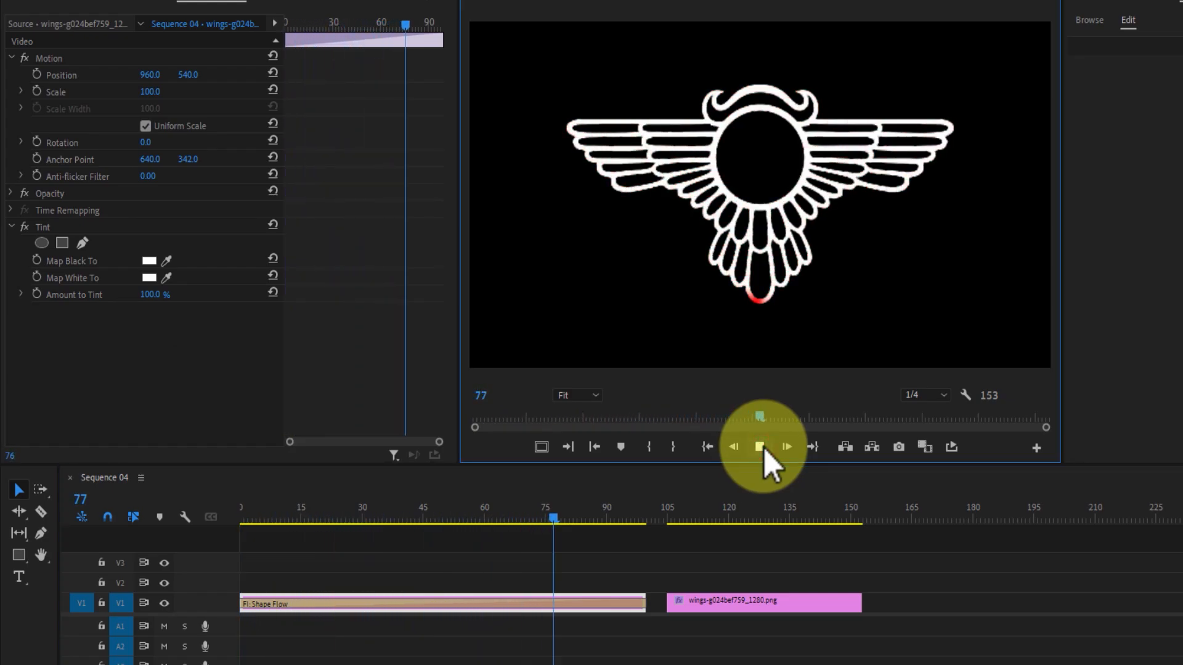
left_click(764, 449)
Slide the second wings clip left on V1 to butt against the first clip at frame 100.
left_click(712, 602)
left_click_drag(711, 604, 663, 570)
key("space")
key("space")
left_click(690, 517)
left_click_drag(690, 517, 680, 518)
left_click(36, 511)
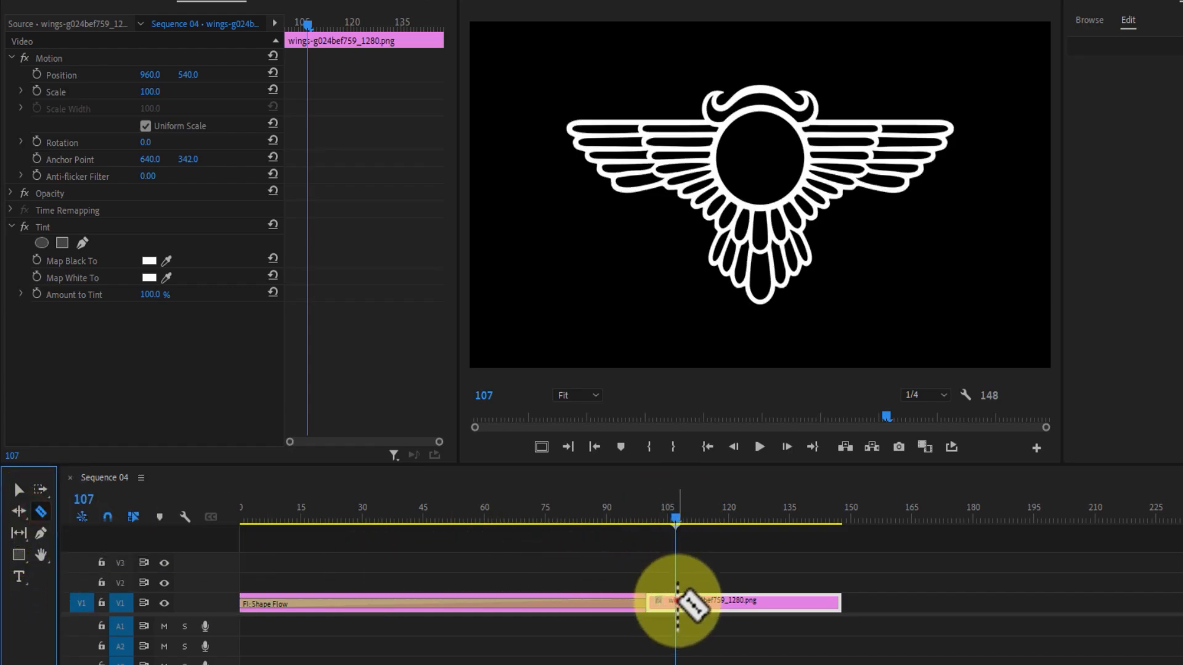
Cut the second wings clip at frame 107 and try scale values of 50 and 40.
left_click(677, 607)
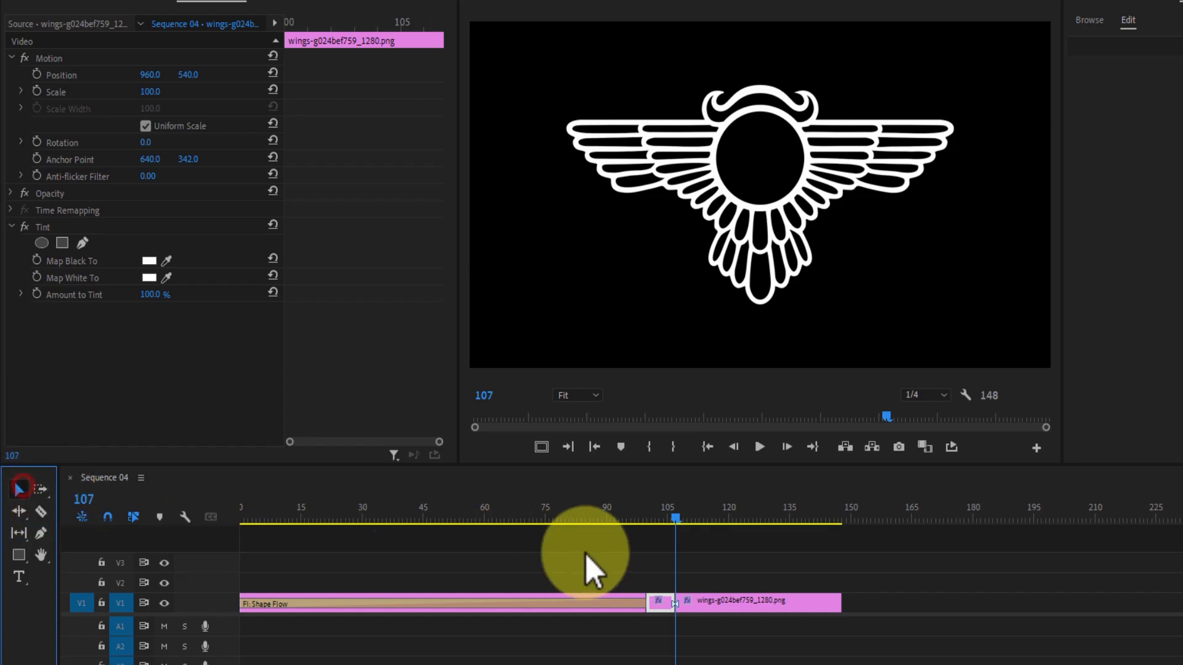
left_click(670, 509)
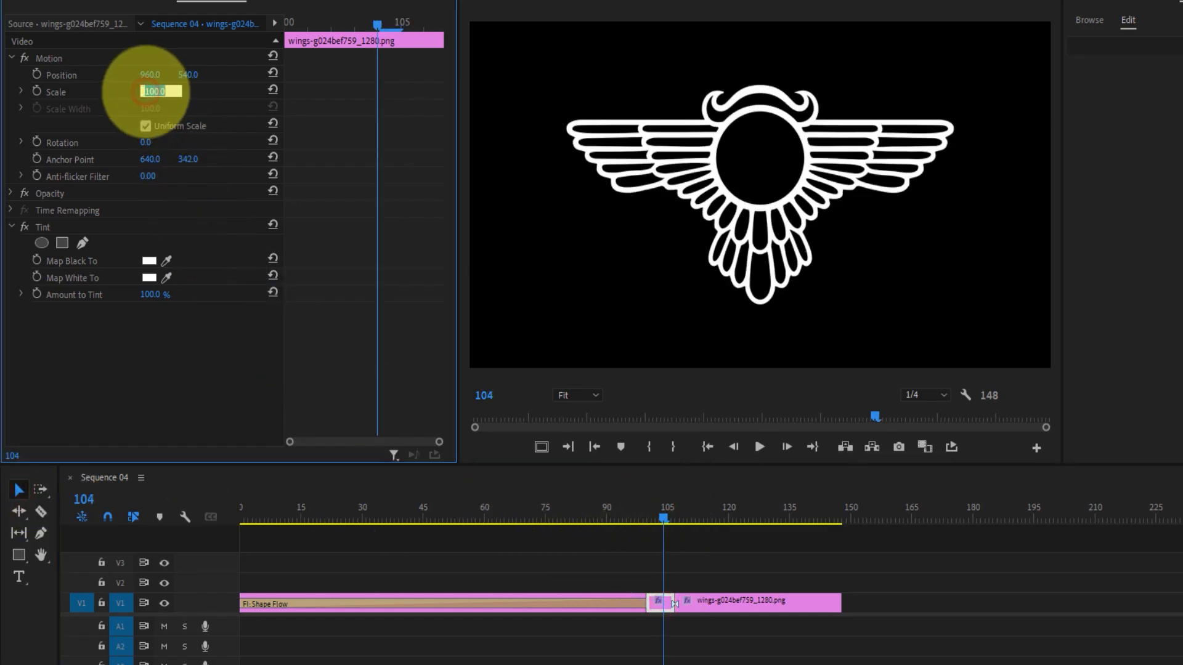
left_click(146, 91)
type("50")
key("Return")
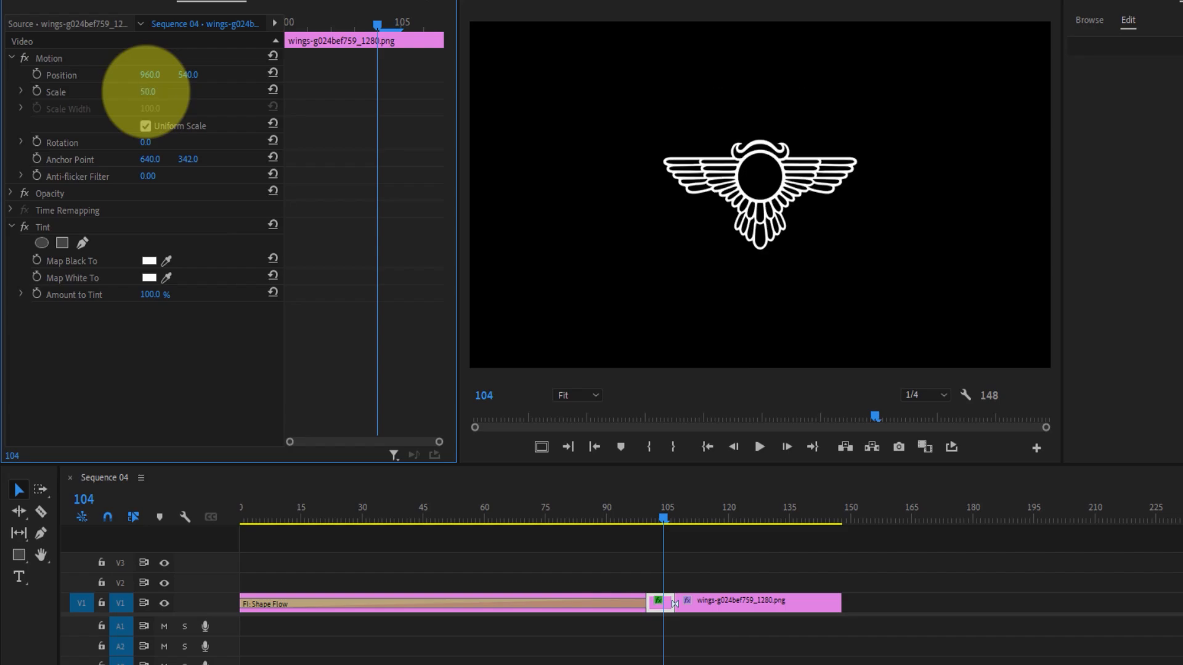
left_click(156, 91)
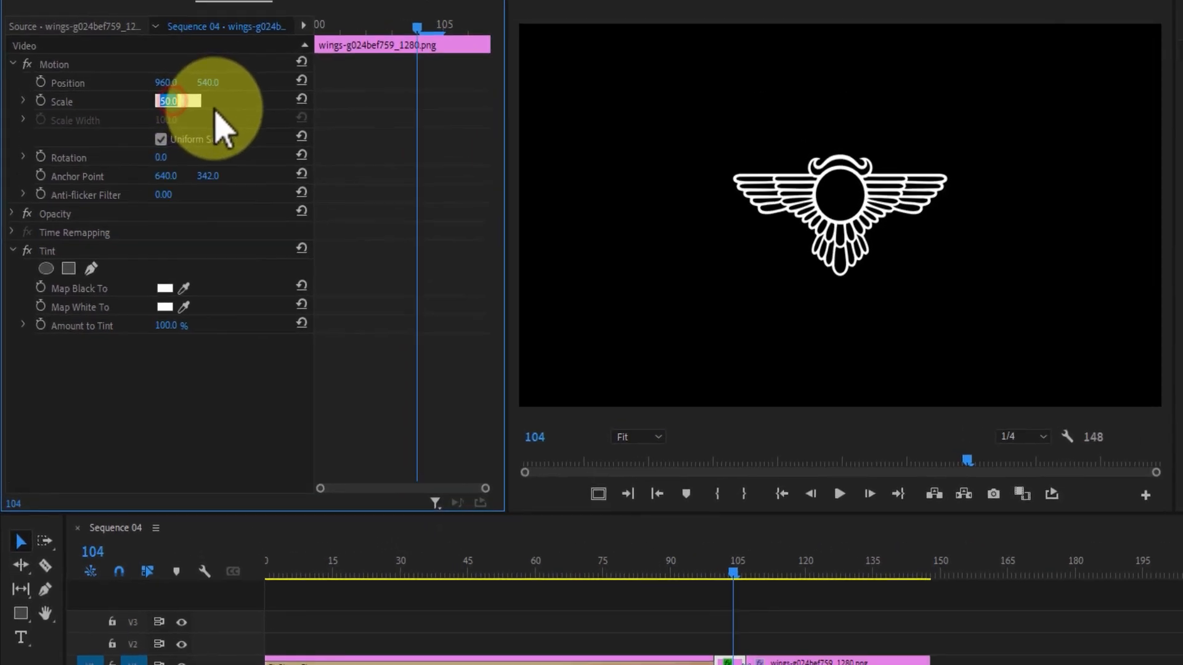
type("40")
key("Return")
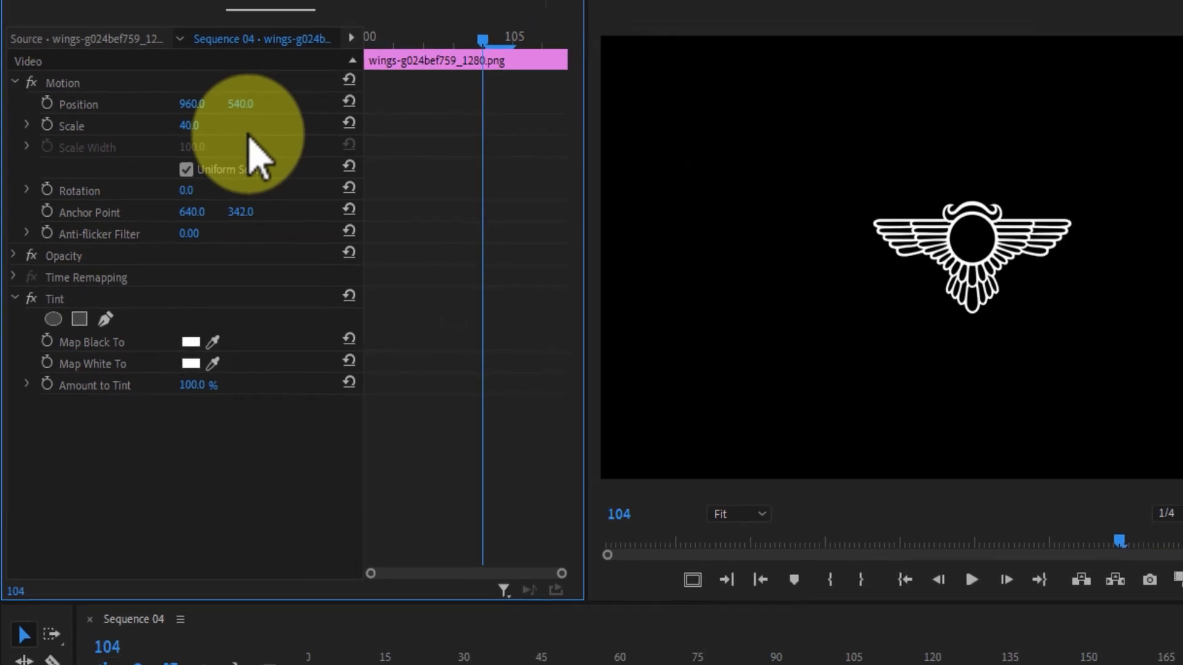
Set the wings scale to 50 and lower the emblem to Position Y 610.
left_click(539, 485)
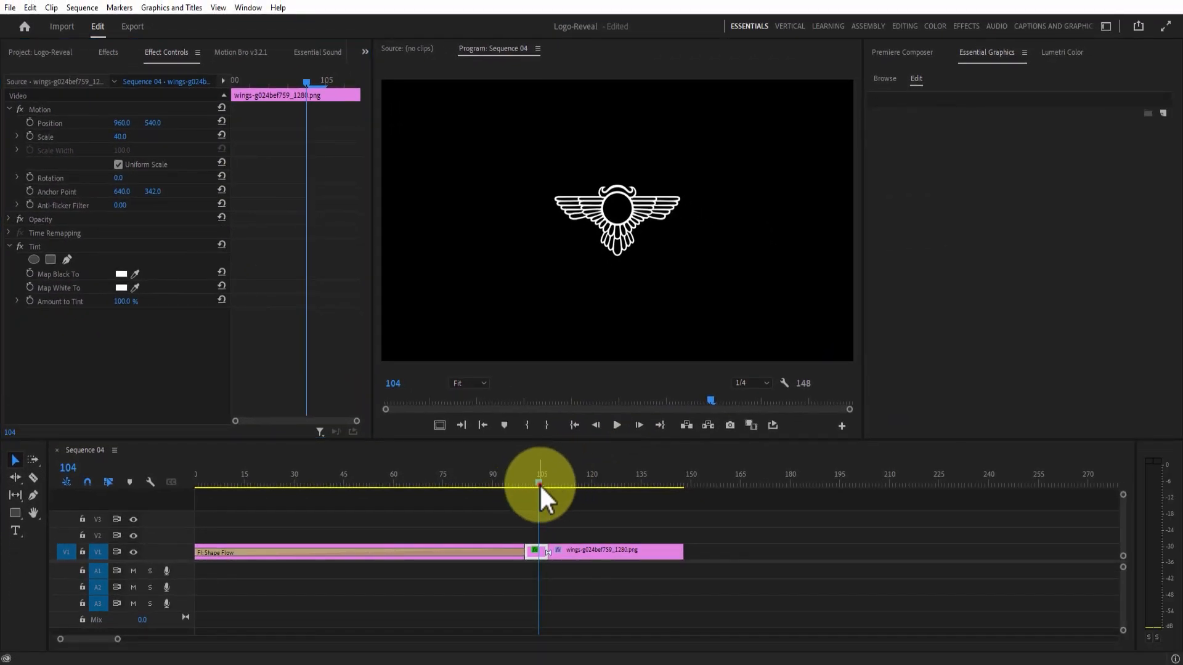
mouse_move(538, 483)
left_mouse_down()
mouse_move(526, 483)
mouse_move(555, 485)
left_mouse_up()
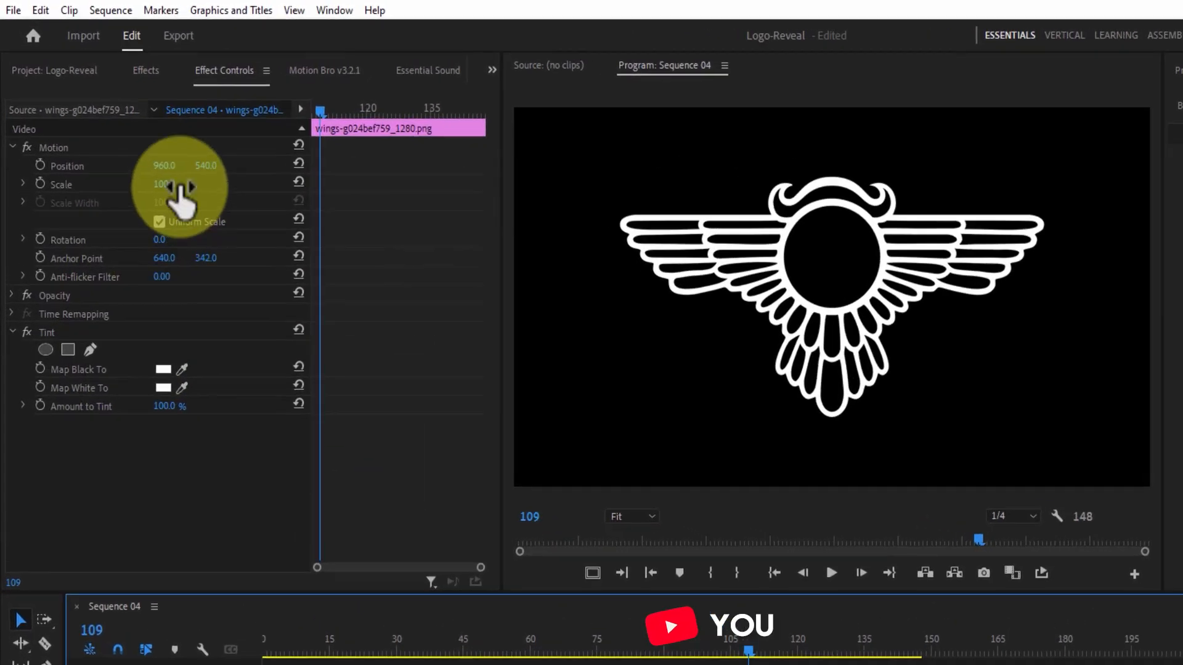
left_click(123, 137)
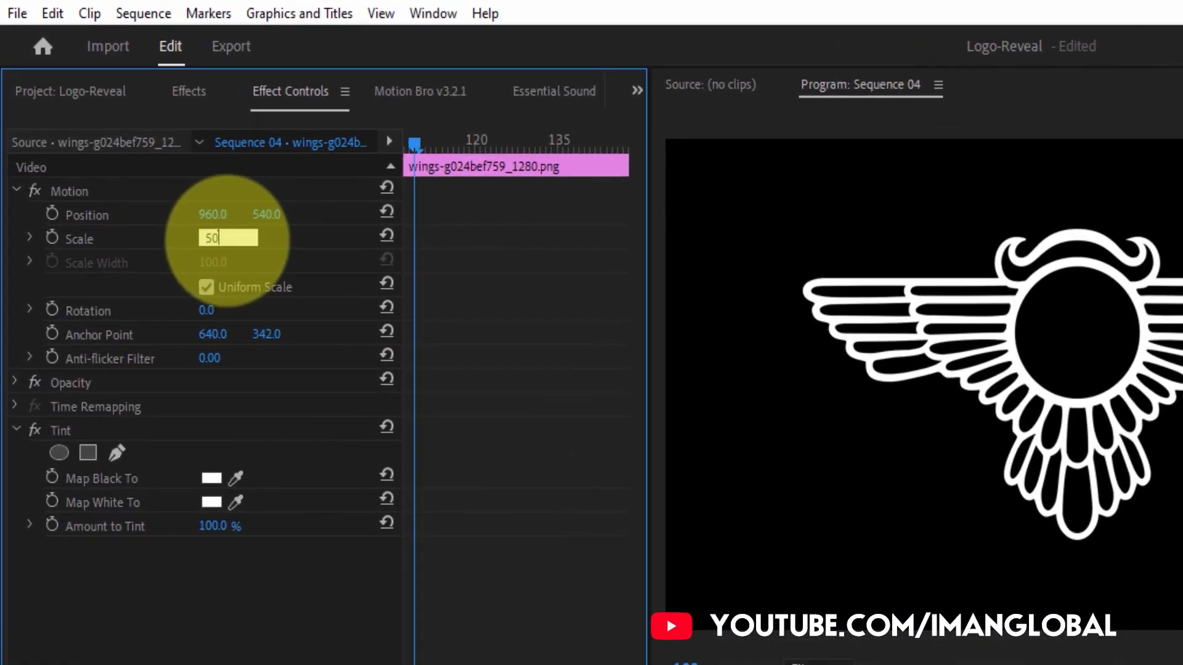
type("50")
key("Return")
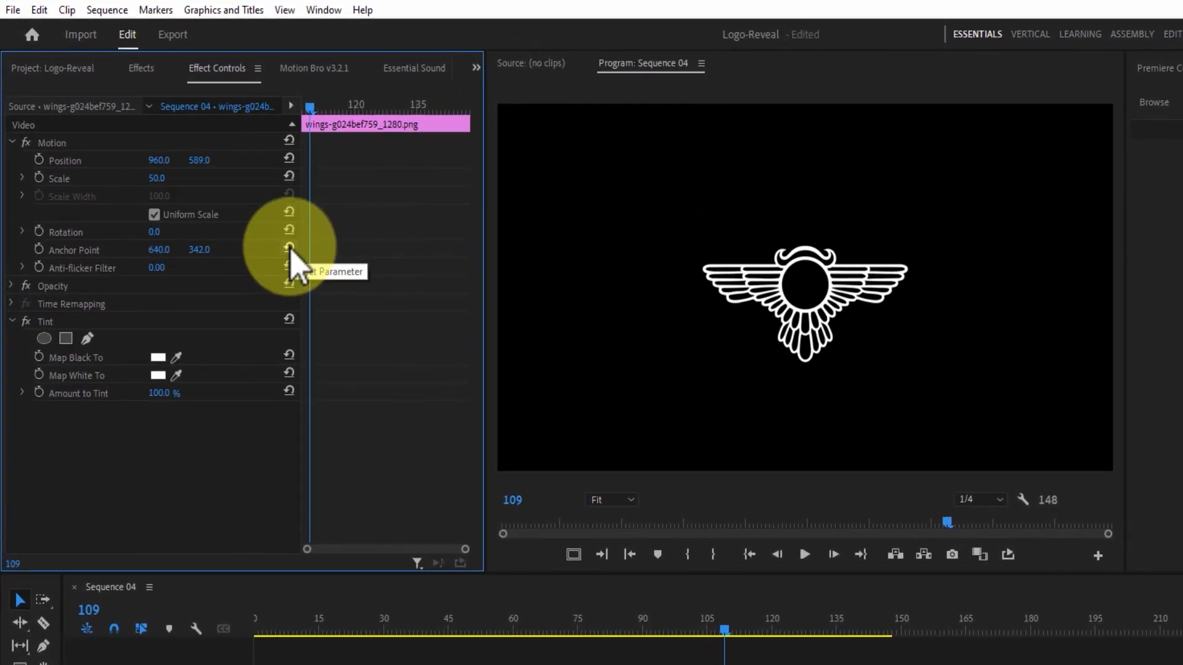
left_click_drag(199, 160, 221, 160)
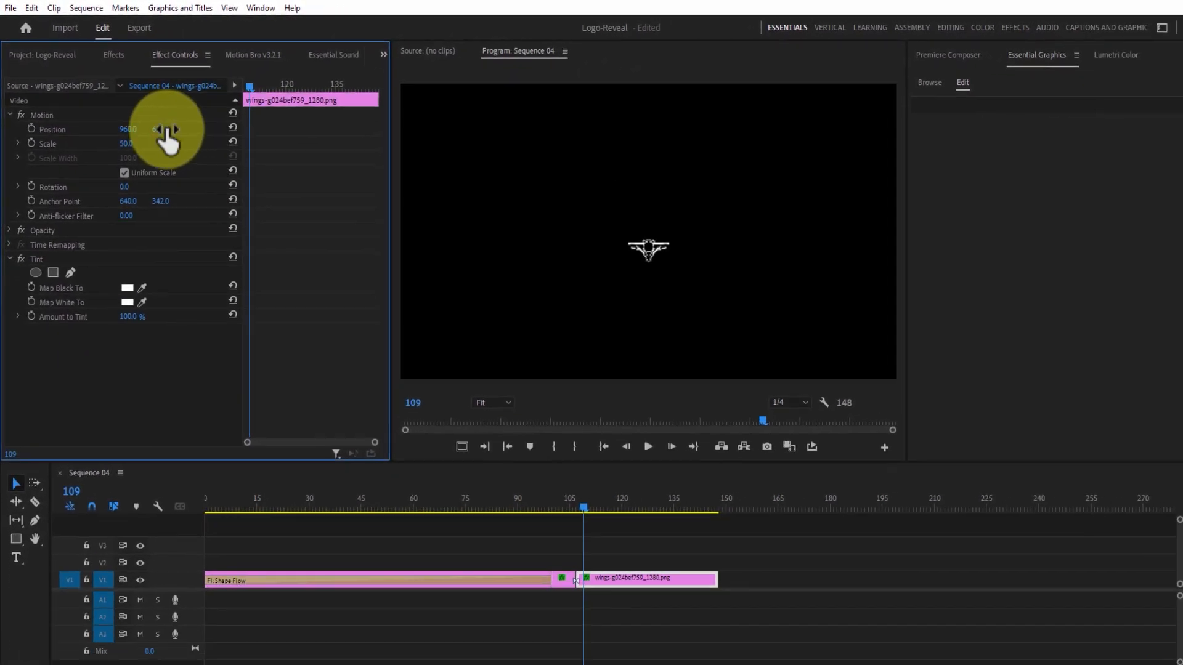
left_click(350, 580)
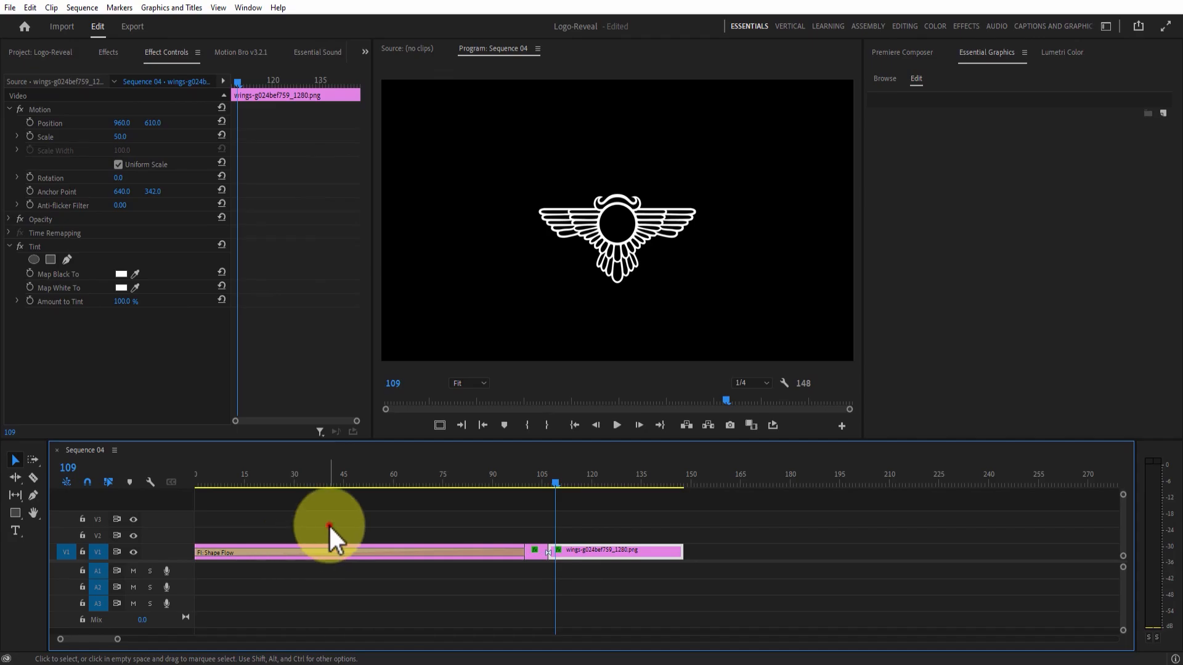
left_click(328, 525)
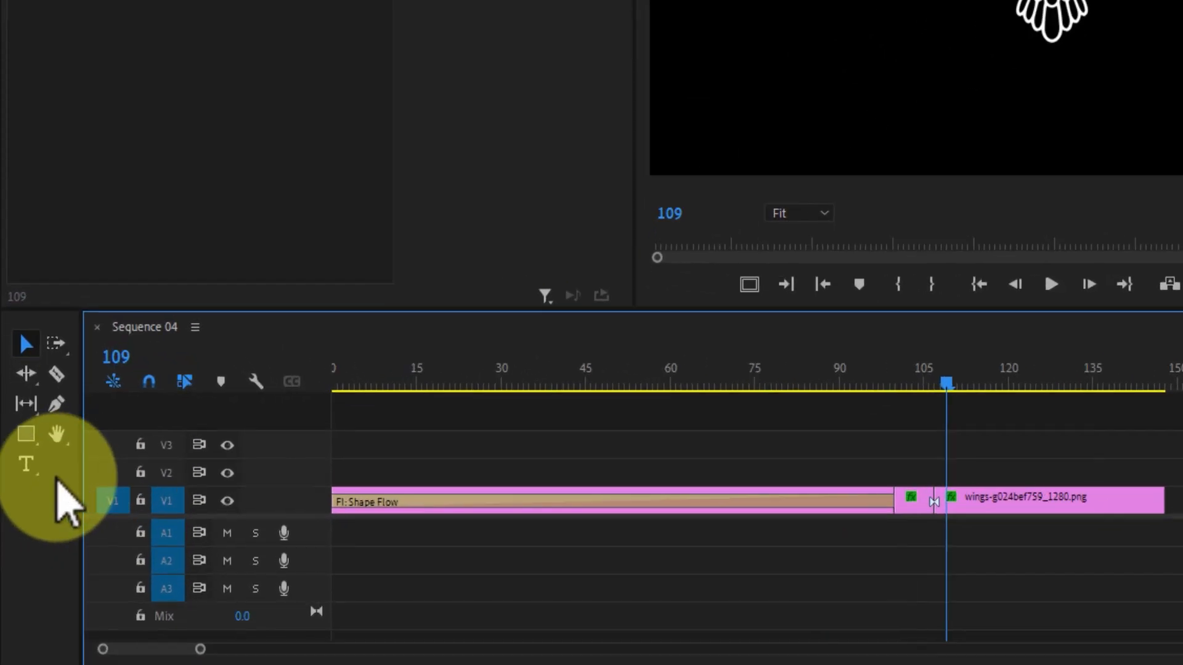
Create an IMANGLOBAL text title in the frame above the wings emblem.
left_click(16, 530)
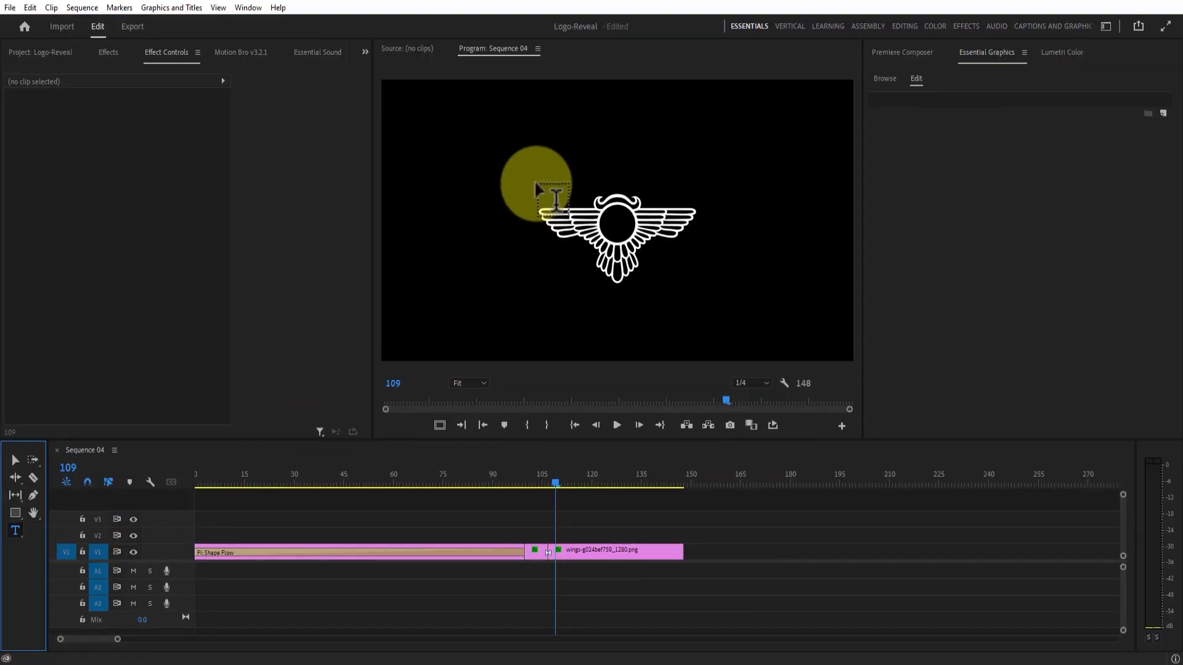
left_click(538, 172)
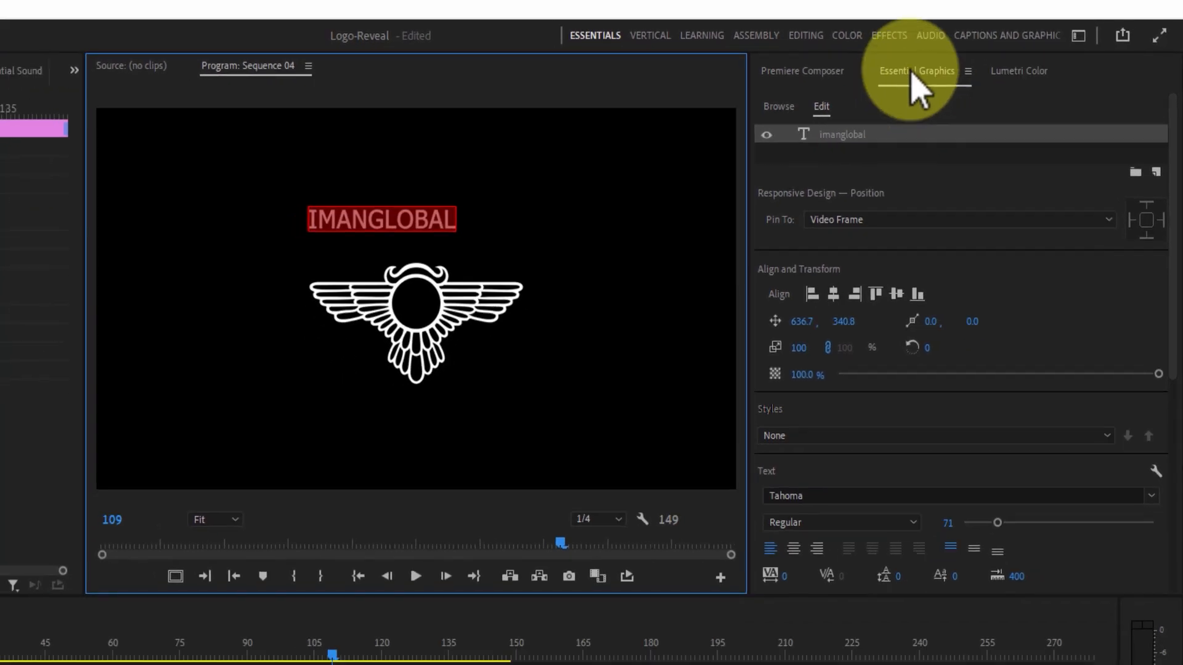
left_click(248, 8)
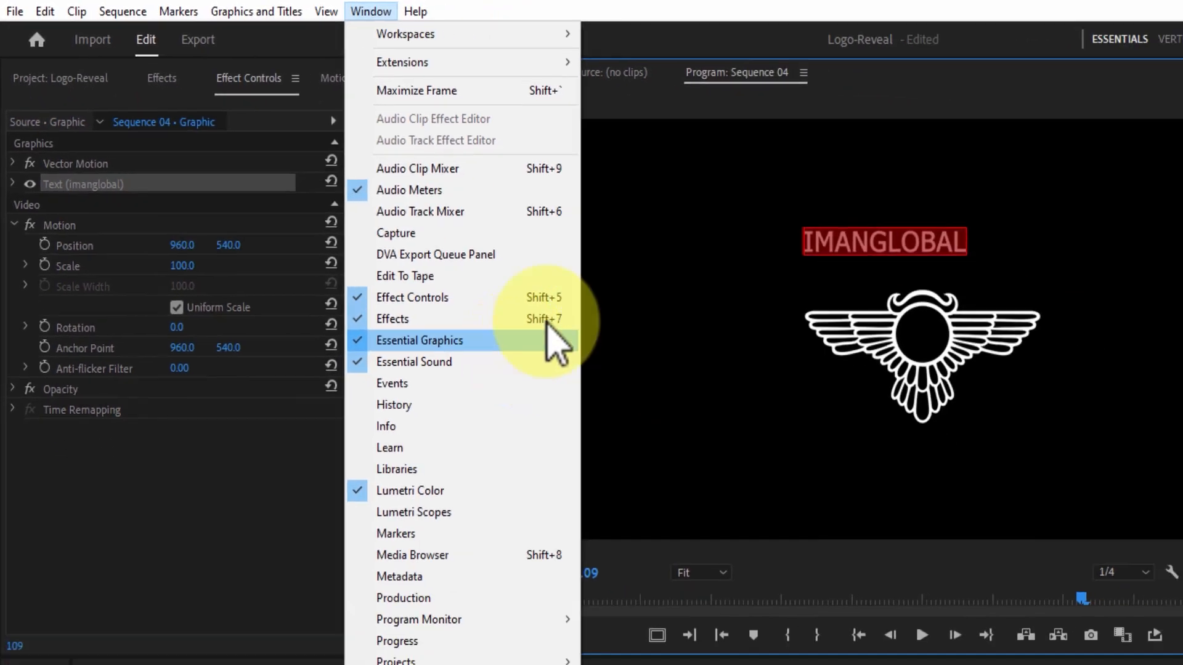
Set the IMANGLOBAL title's font to Autodex and enlarge it to size 112.
left_click(689, 440)
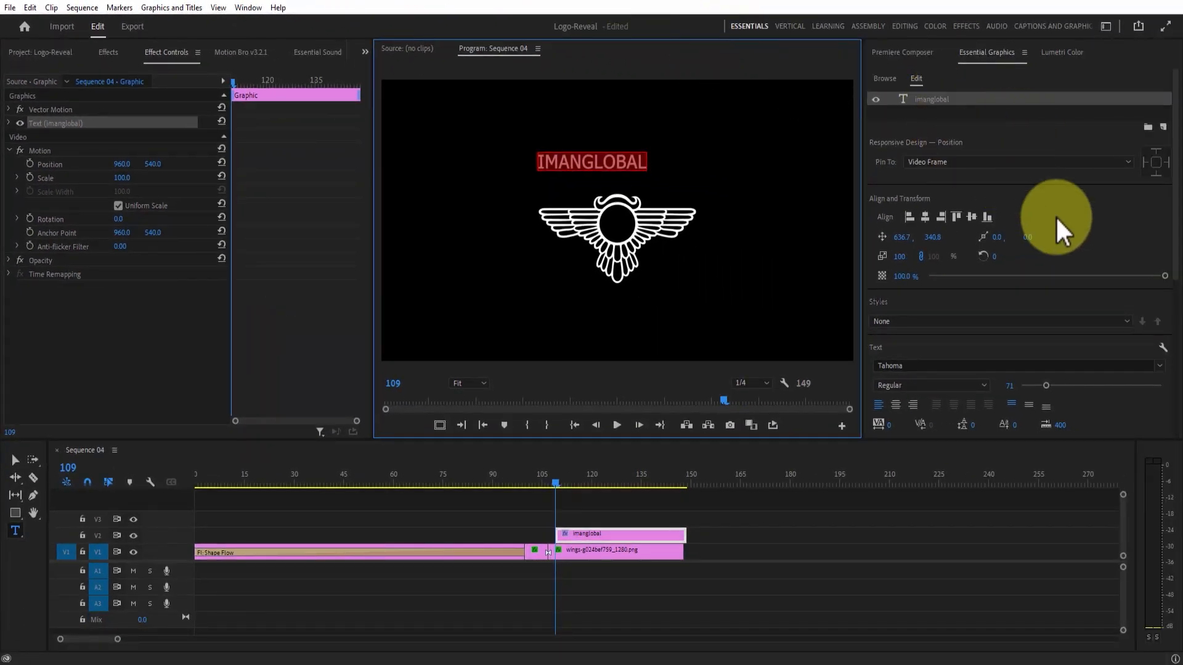
left_click_drag(1175, 187, 1175, 304)
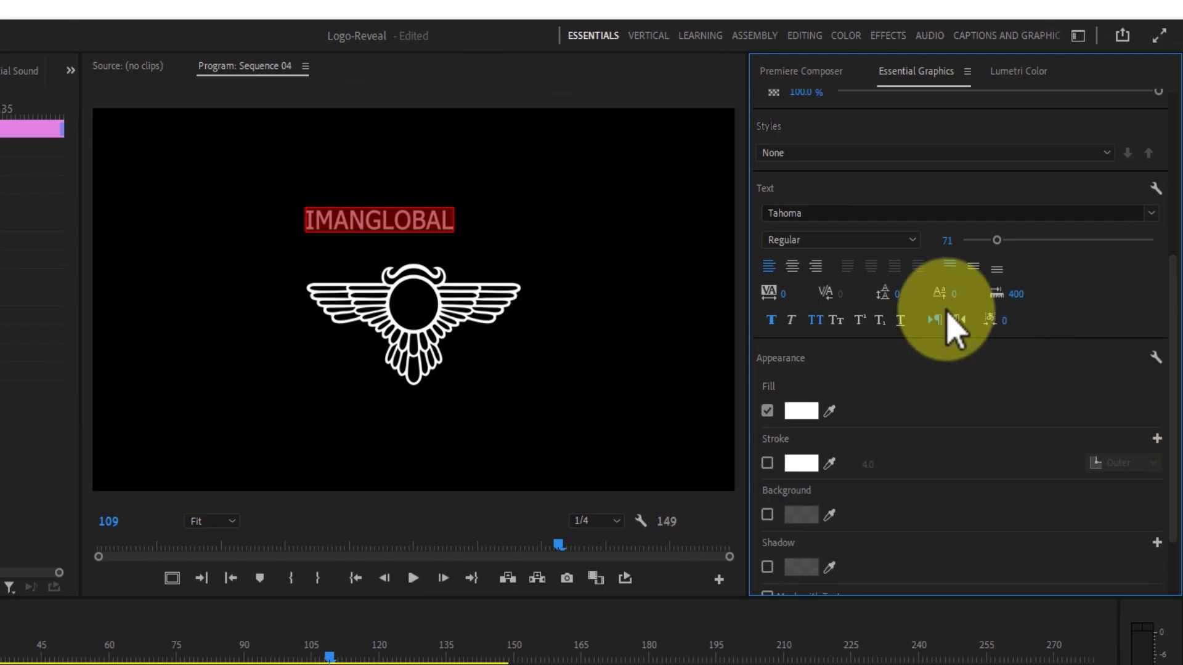
left_click(807, 206)
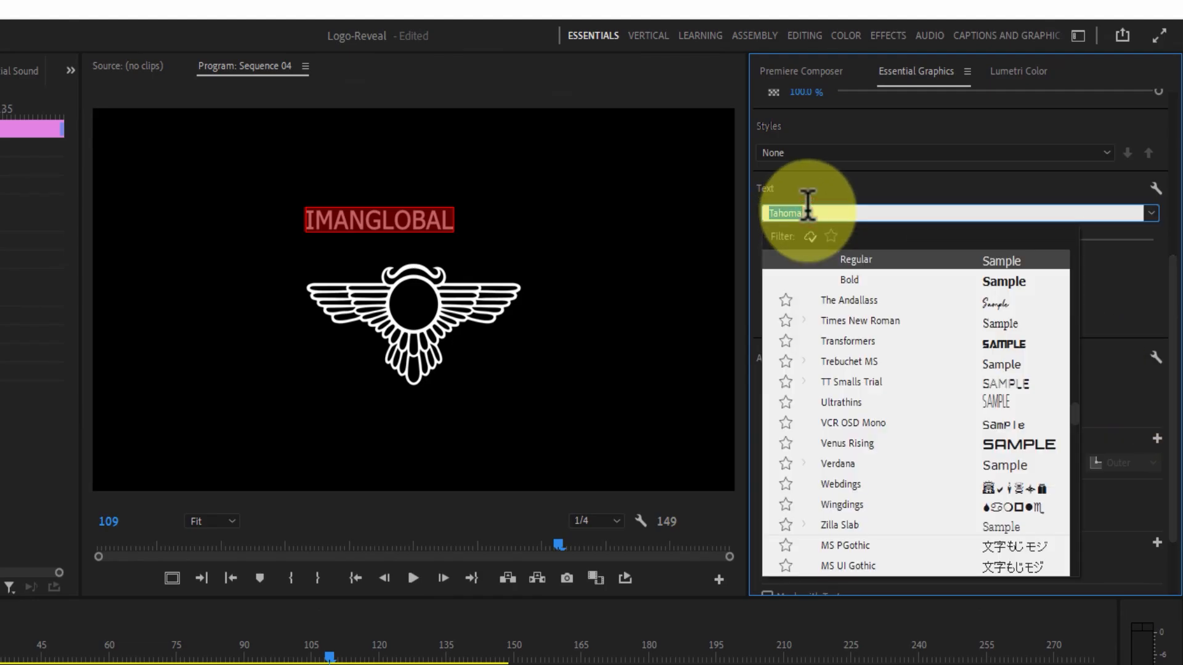
type("auto")
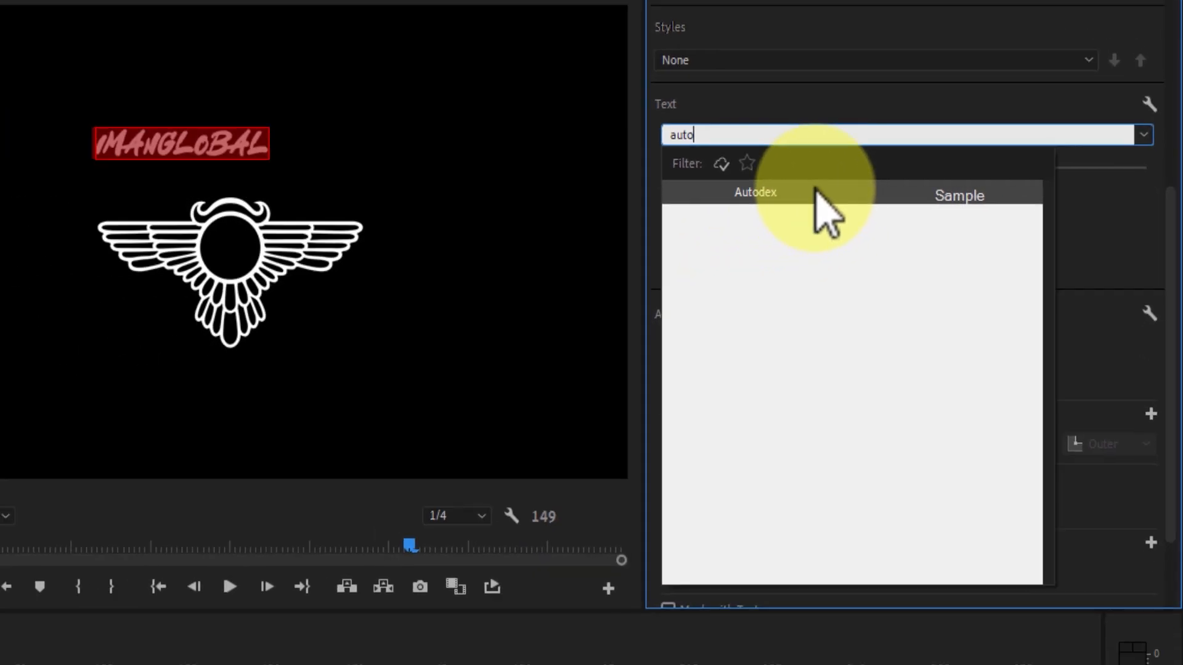
left_click(619, 189)
left_click_drag(1007, 178, 1041, 178)
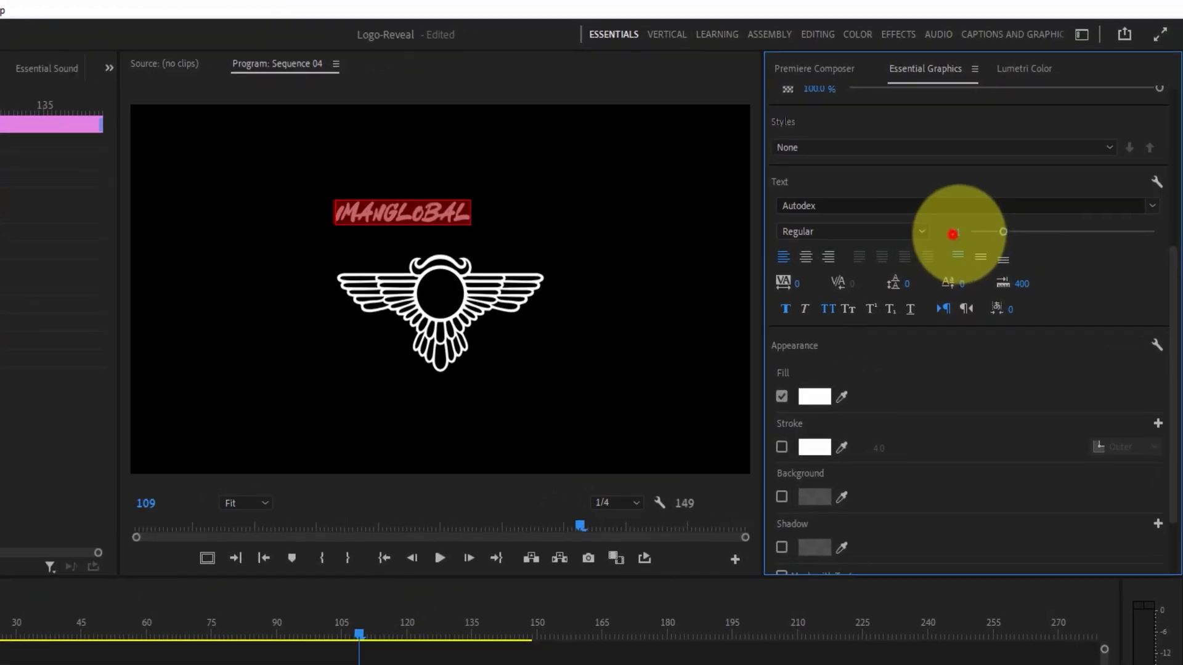
left_click_drag(979, 257, 960, 260)
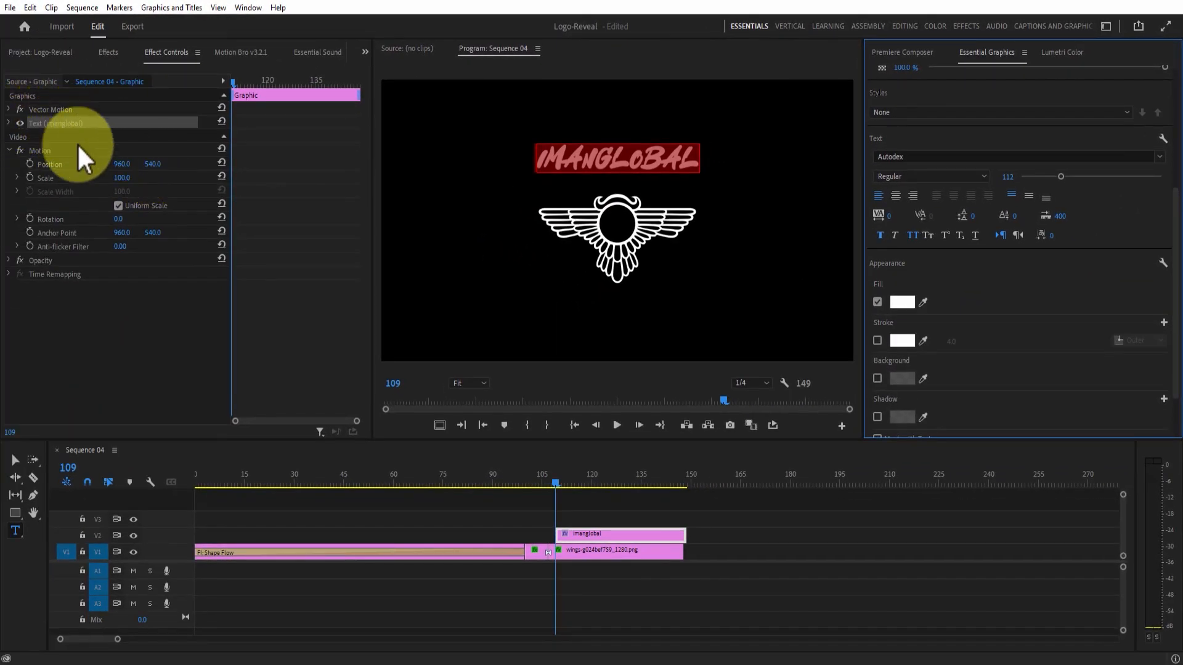
Move the title to Position Y 610 and shift its clip to start slightly earlier.
left_click_drag(154, 164, 192, 167)
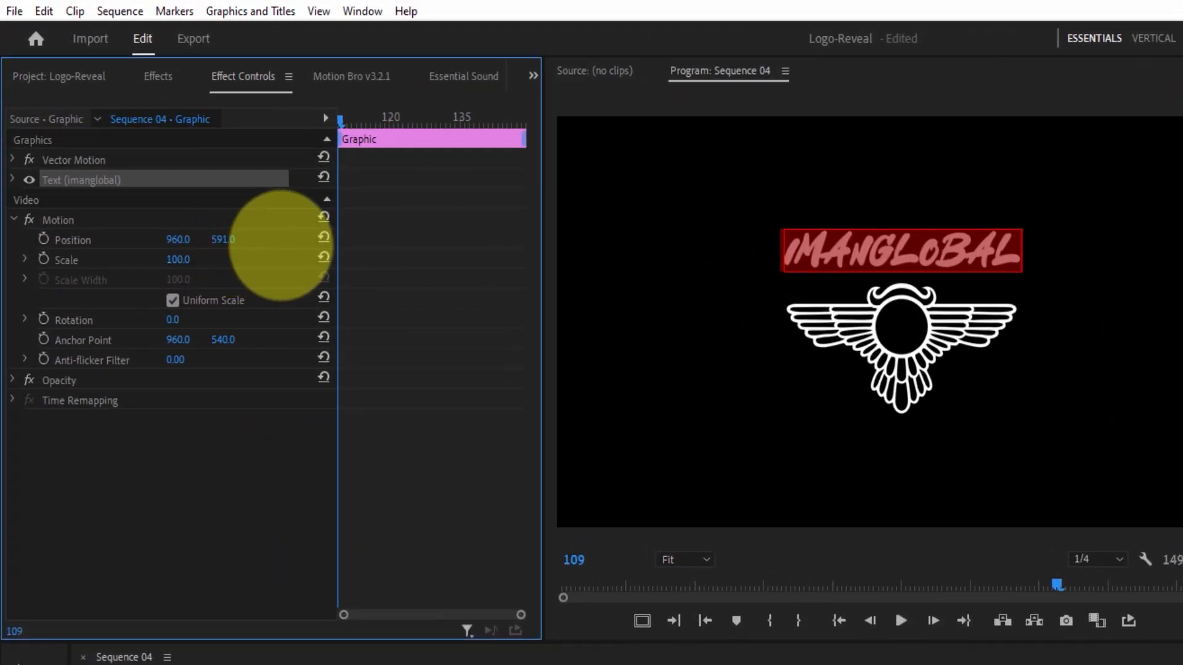
mouse_move(280, 245)
left_mouse_down()
mouse_move(290, 251)
mouse_move(283, 238)
left_mouse_up()
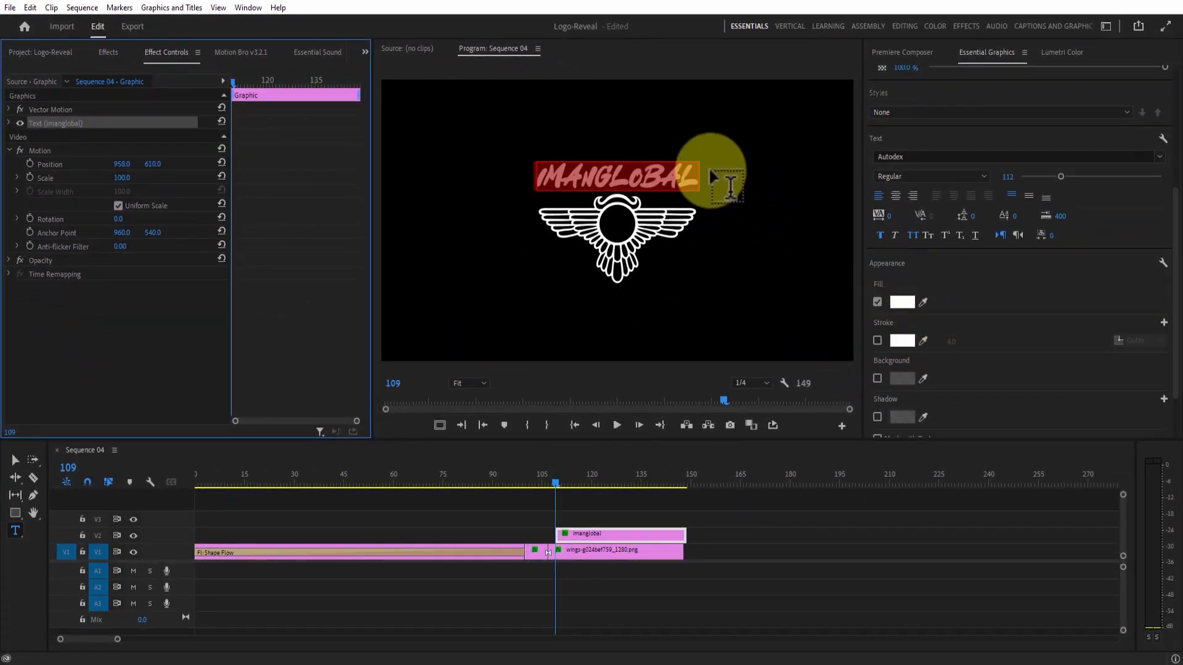
left_click(976, 254)
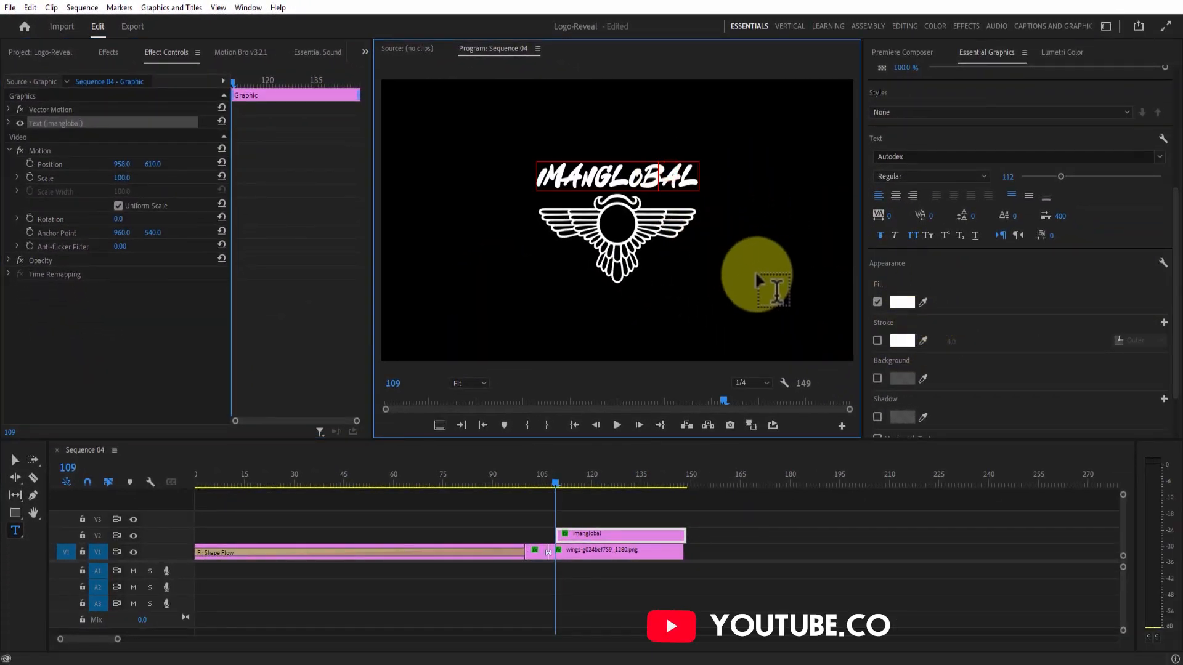
left_click(16, 461)
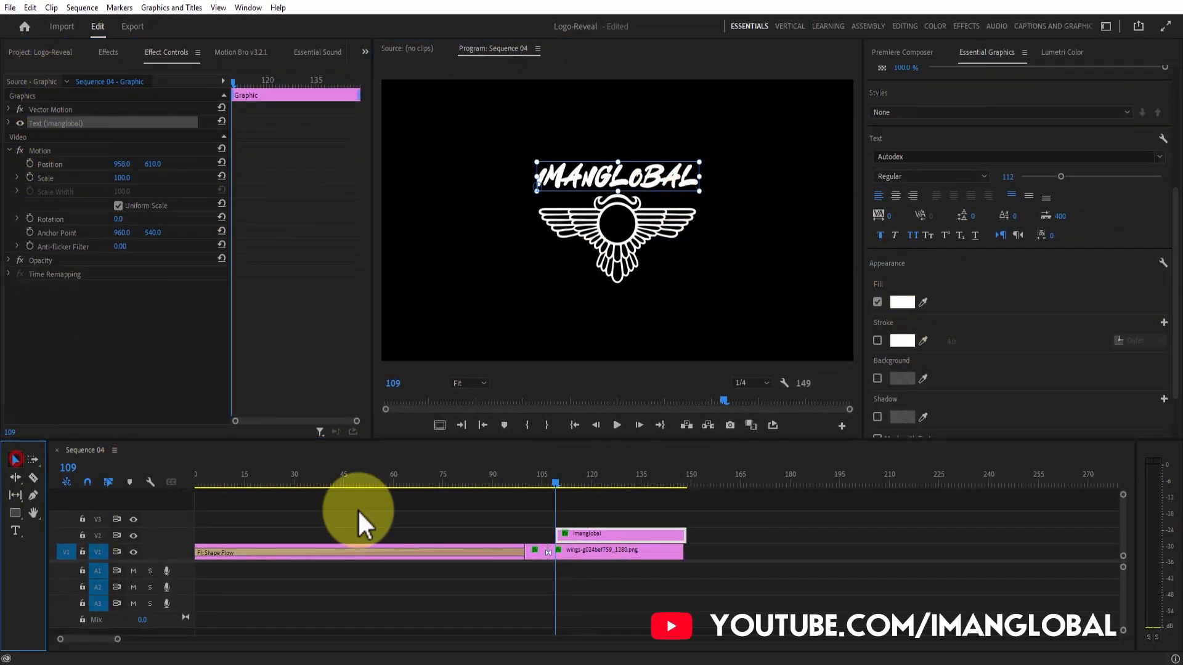
left_click(638, 537)
left_click_drag(626, 534, 682, 539)
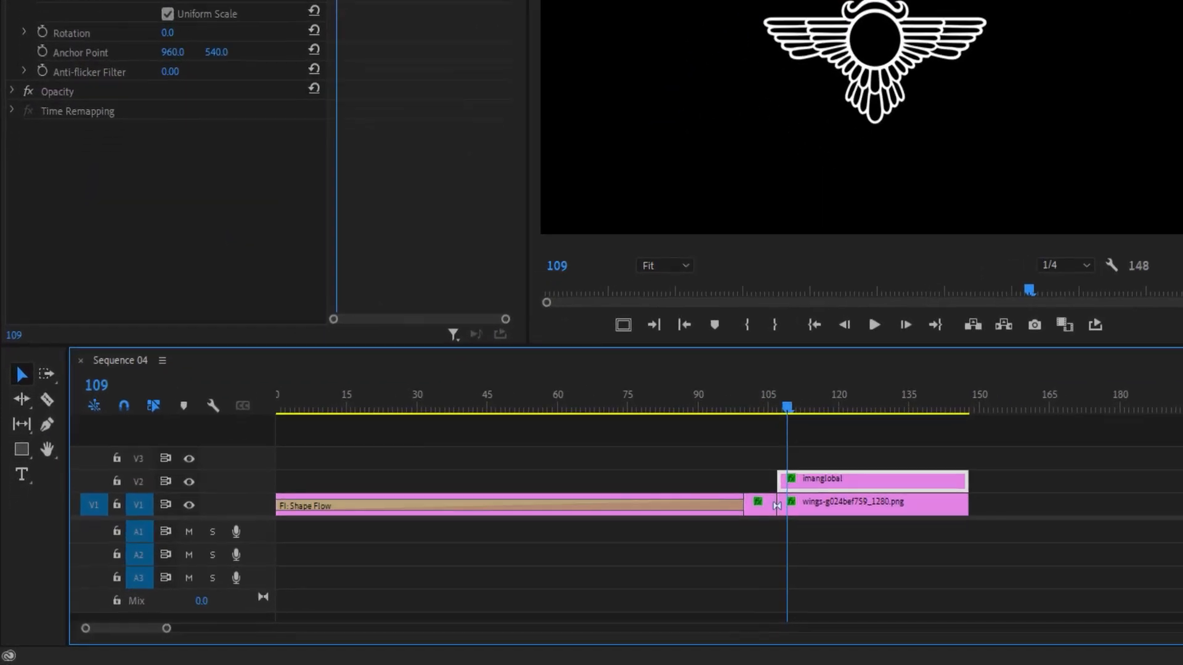
Apply the FI: Shape Flow transition from Effects to the title clip.
left_click(108, 52)
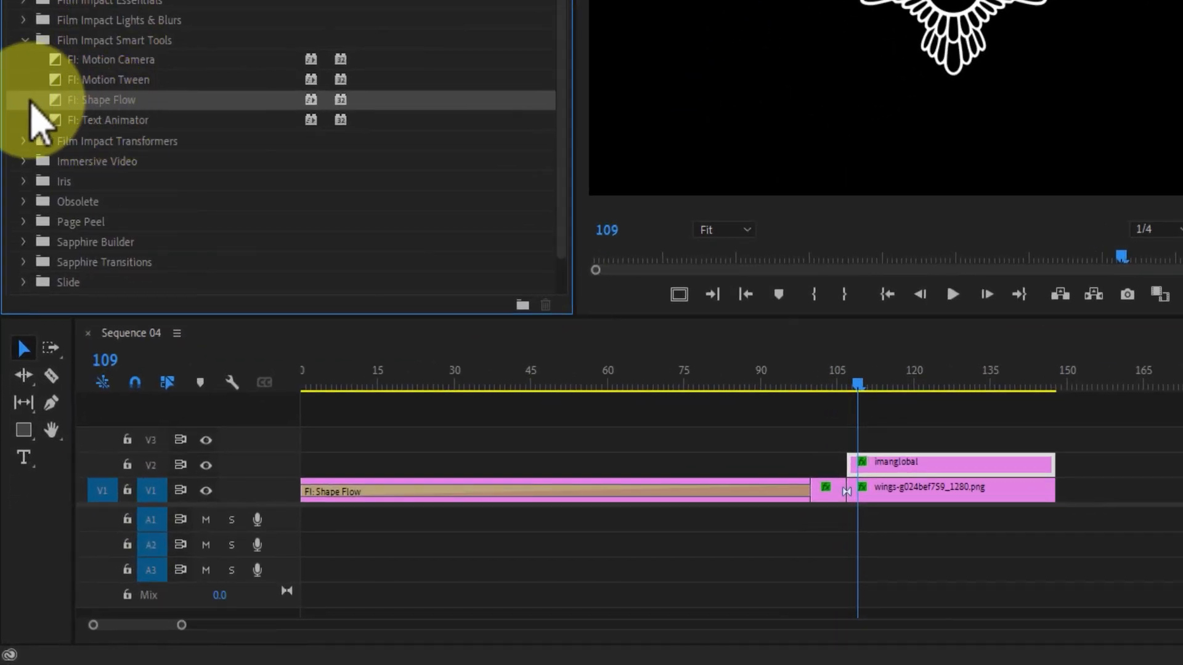
left_click_drag(53, 104, 926, 472)
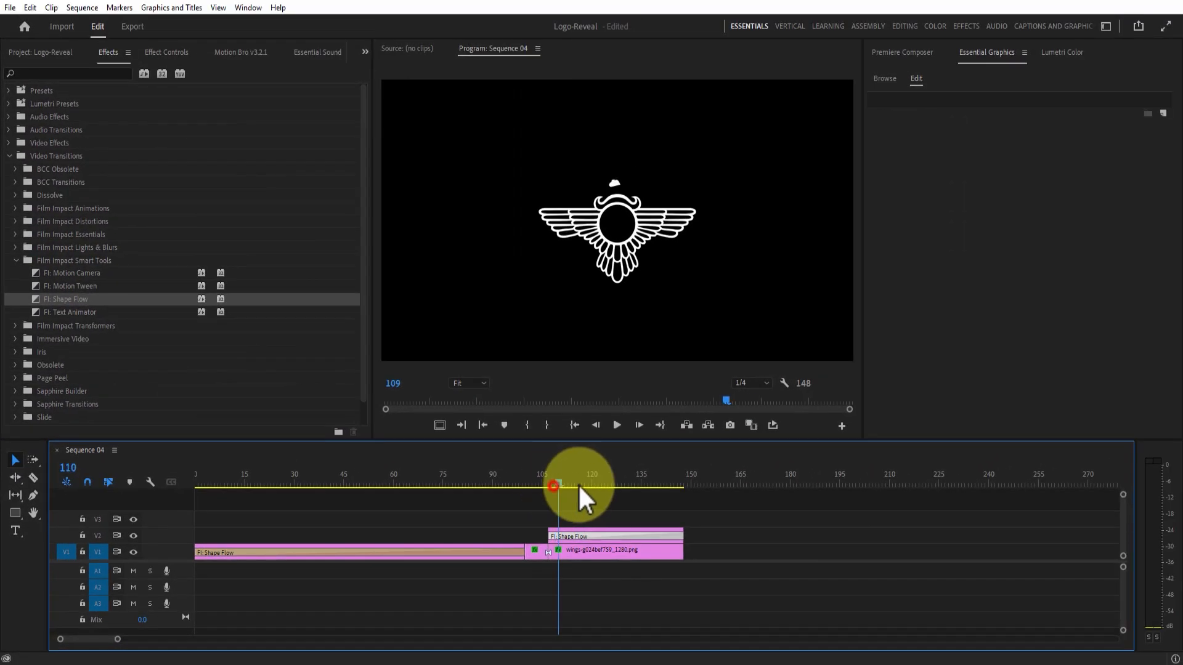
left_click_drag(578, 483, 609, 483)
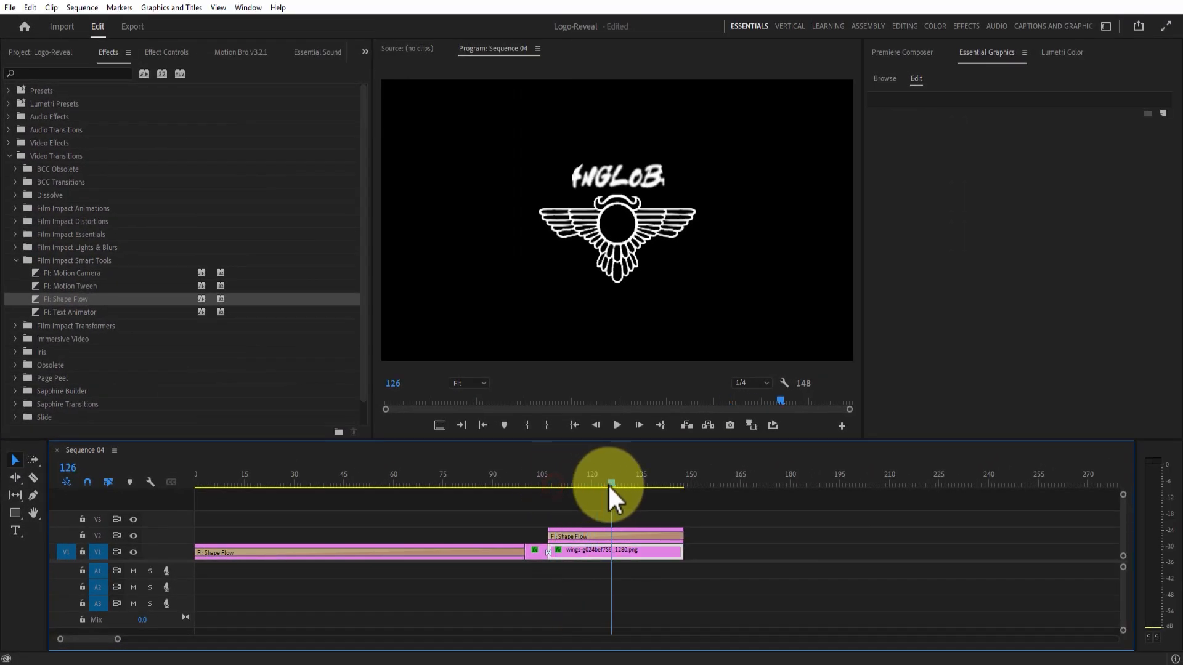
Set the Shape Flow's Point 1 to 348, 375 so the reveal starts at the title's left.
left_click(601, 537)
left_click(158, 55)
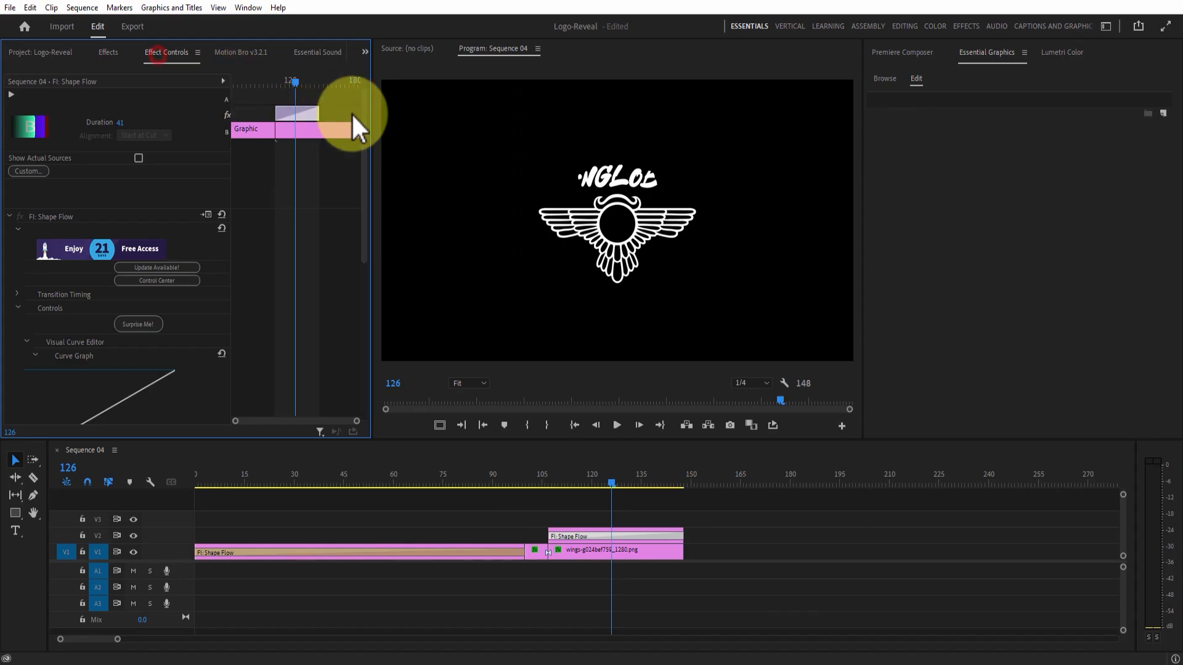
left_click_drag(364, 152, 374, 351)
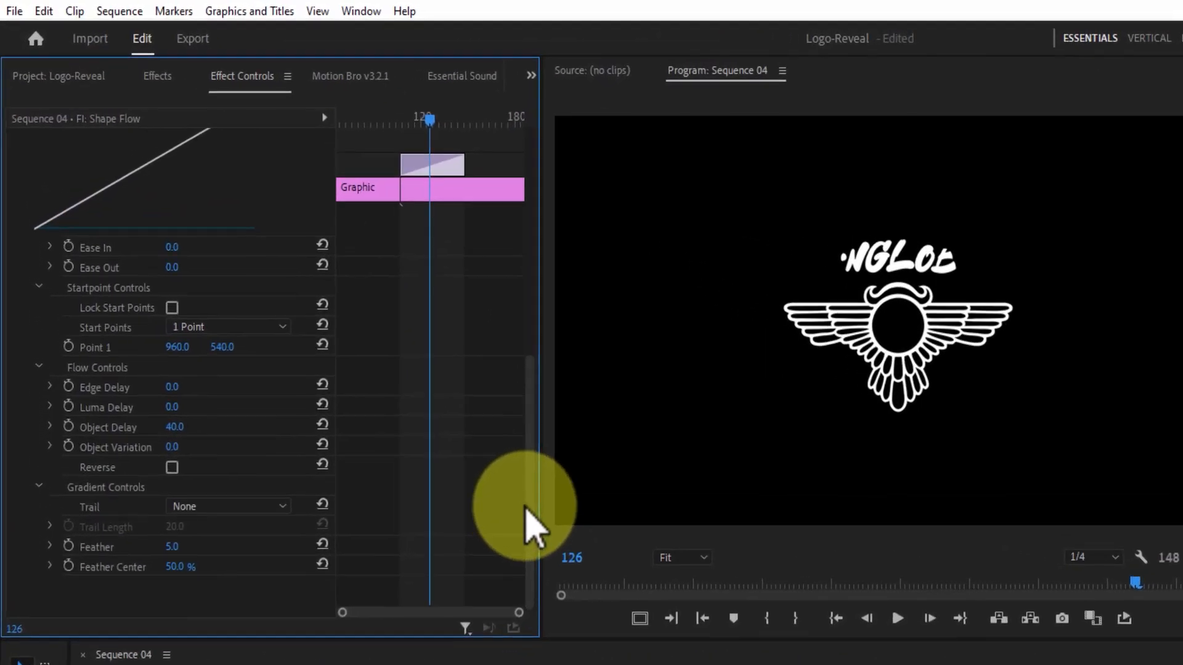
left_click_drag(184, 356, 285, 377)
left_click_drag(185, 356, 91, 356)
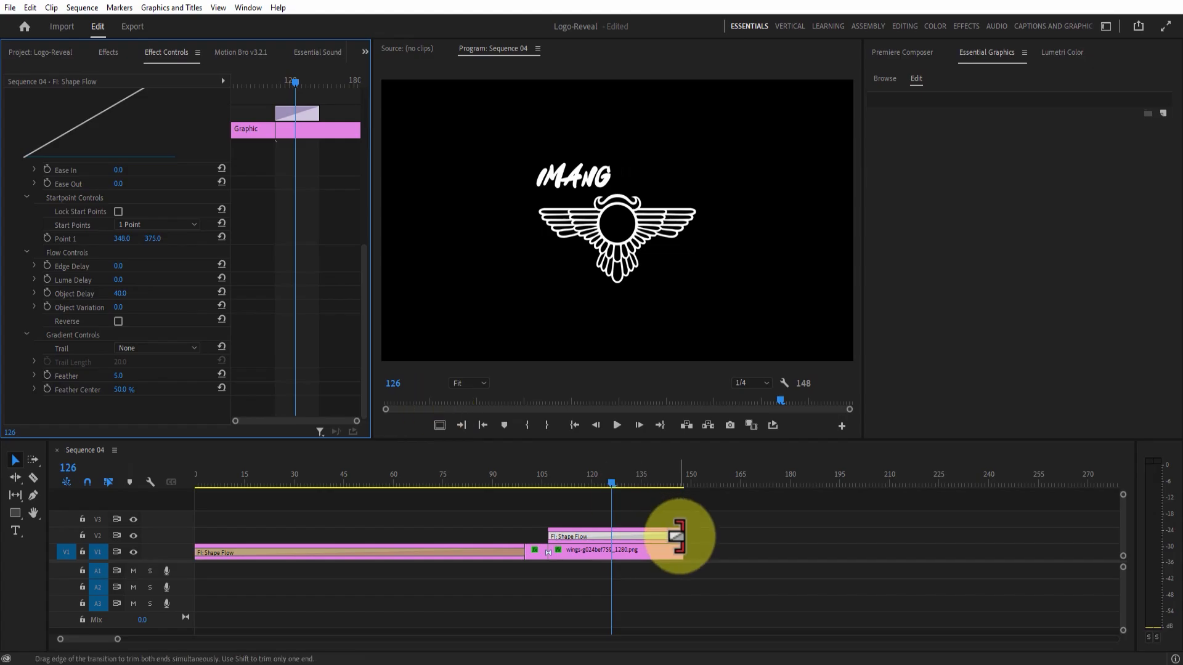
mouse_move(600, 479)
left_mouse_down()
mouse_move(549, 472)
mouse_move(634, 475)
mouse_move(609, 479)
left_mouse_up()
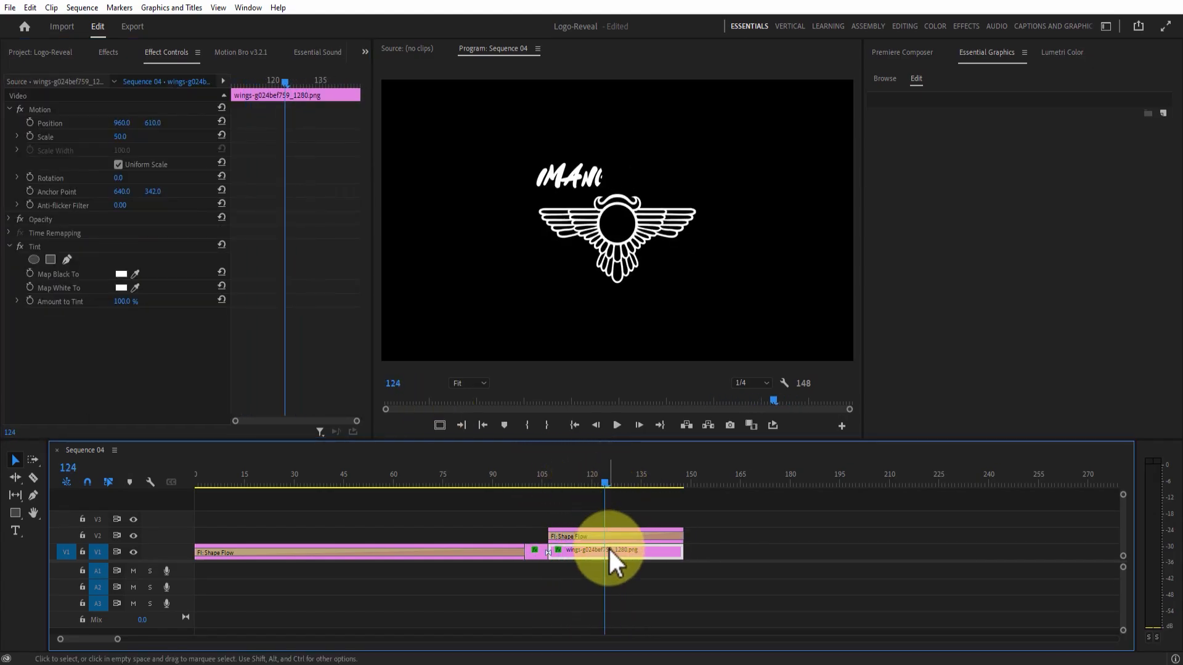
Set the title's Shape Flow Ease In to 22 and Ease Out to 28.
left_click(607, 530)
left_click_drag(364, 124, 364, 192)
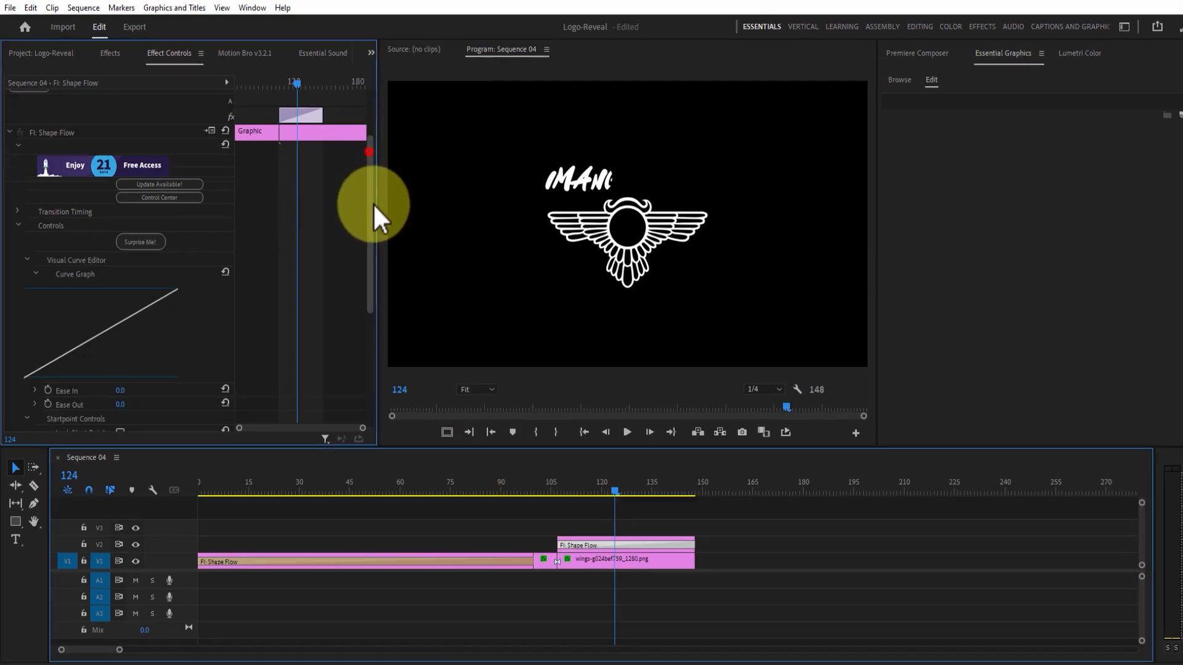
left_click_drag(143, 418, 146, 414)
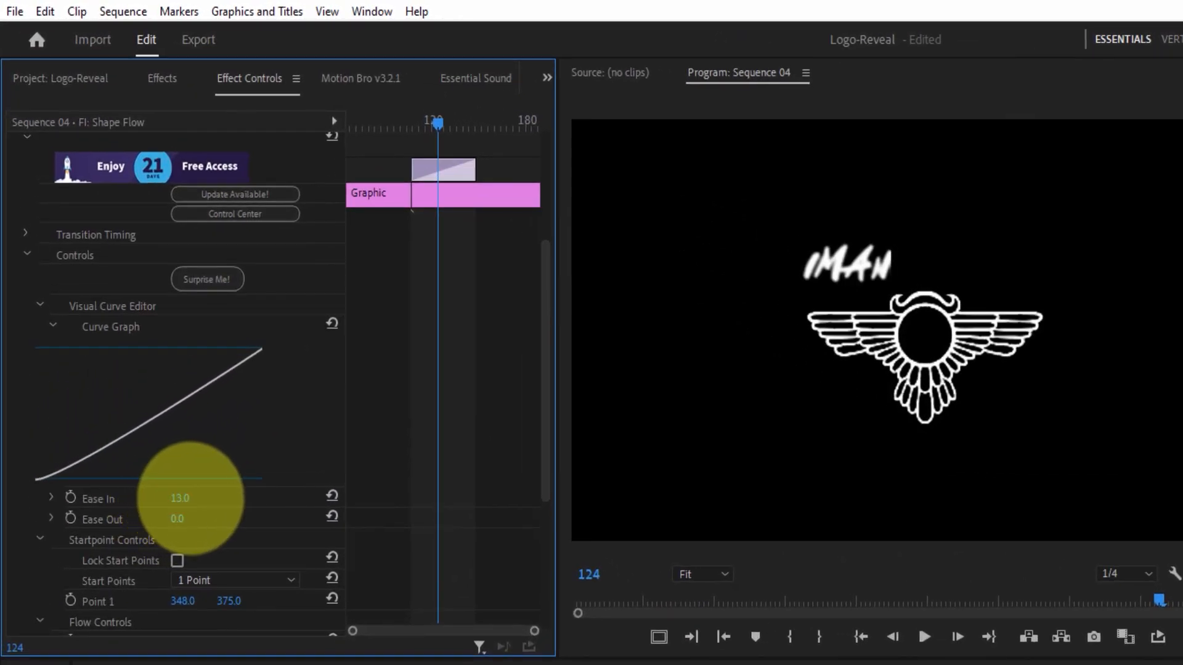
left_click_drag(177, 518, 175, 518)
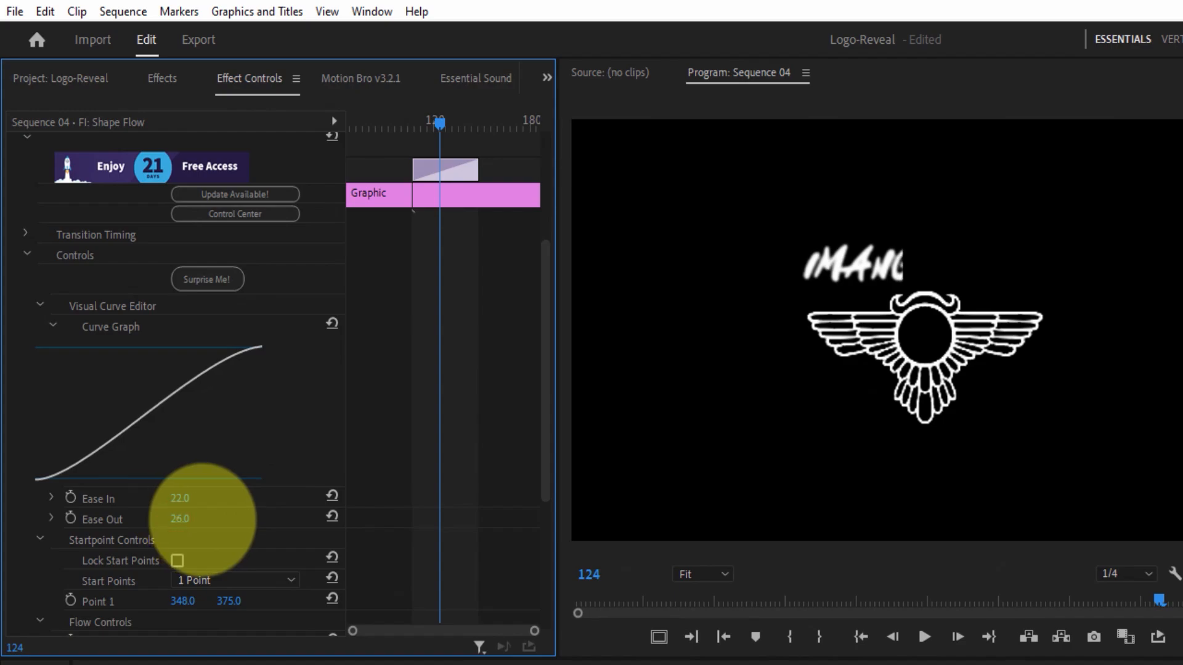
Give the reveal a red Single Tone trail with Trail Length 100 and Feather 100.
left_click_drag(554, 285, 511, 492)
left_click(272, 522)
left_click(259, 564)
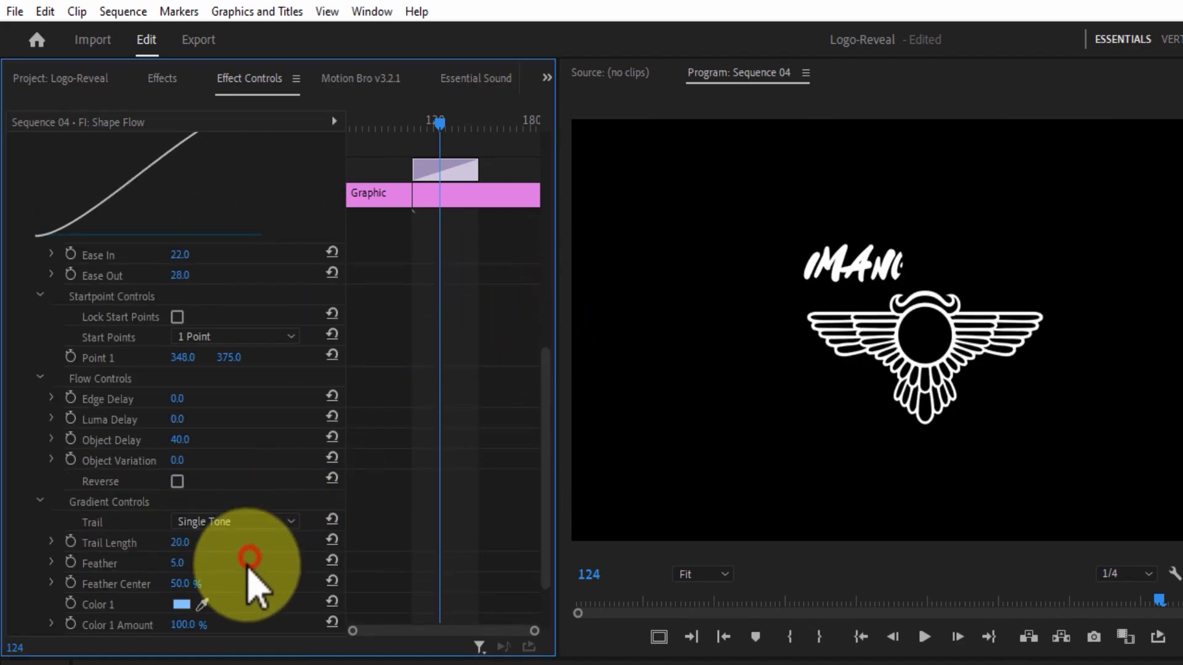
left_click(183, 605)
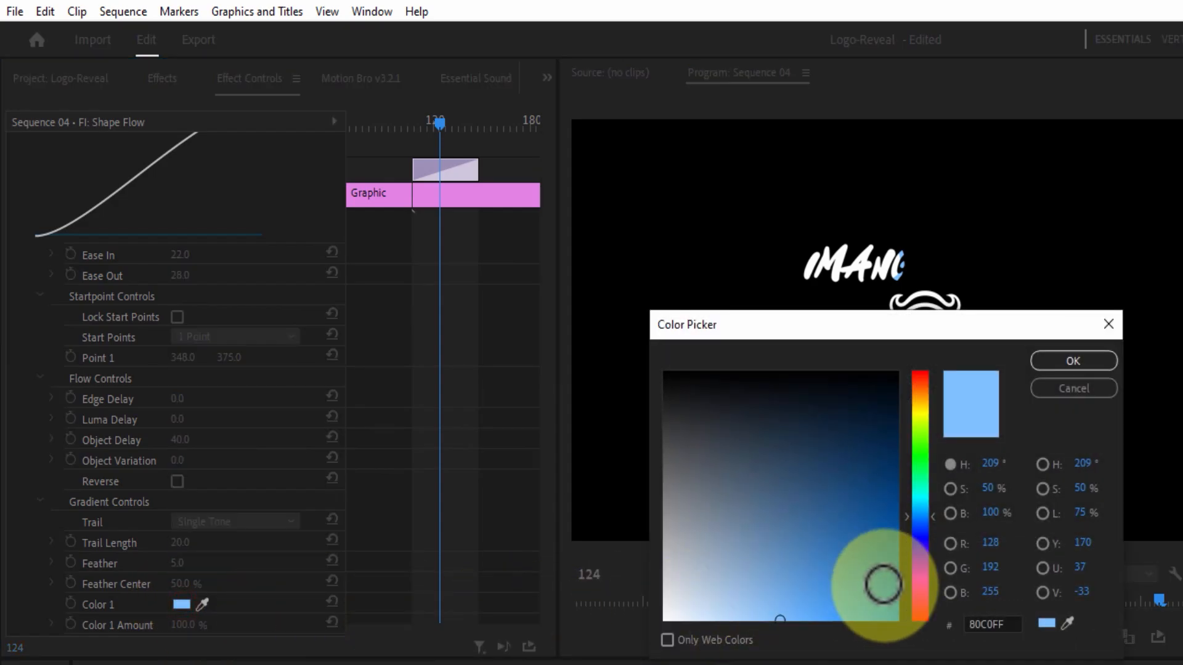
left_click(922, 618)
left_click_drag(881, 607, 947, 634)
left_click(1050, 355)
left_click_drag(546, 364, 546, 450)
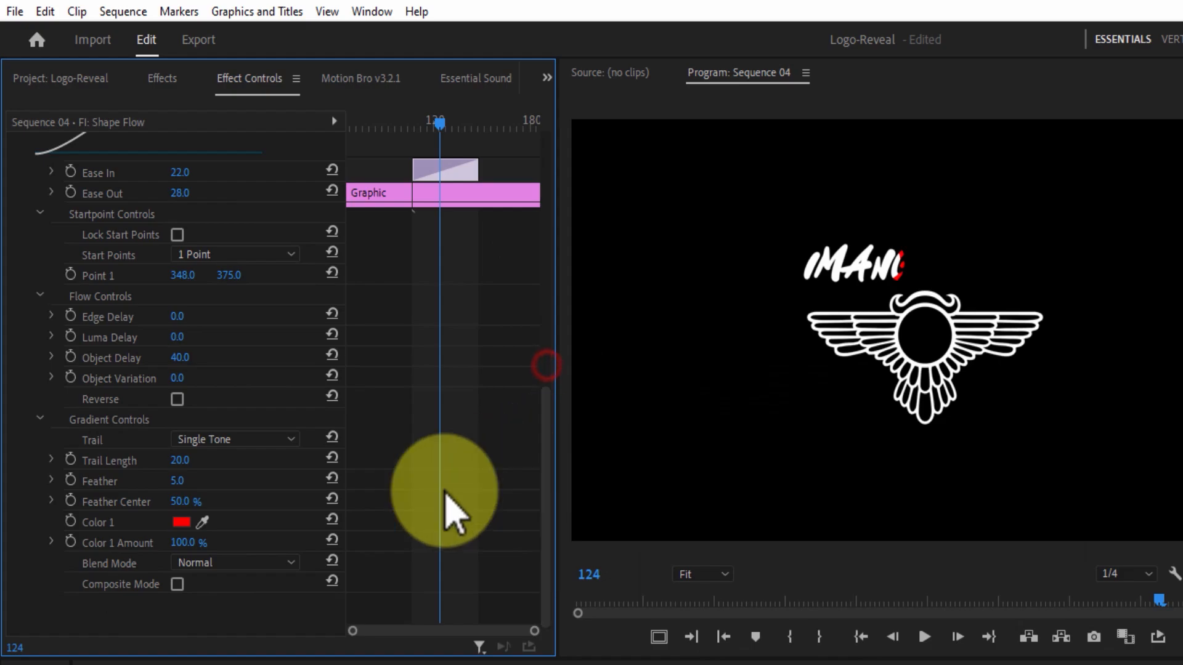
left_click_drag(180, 461, 339, 468)
left_click_drag(179, 484, 357, 475)
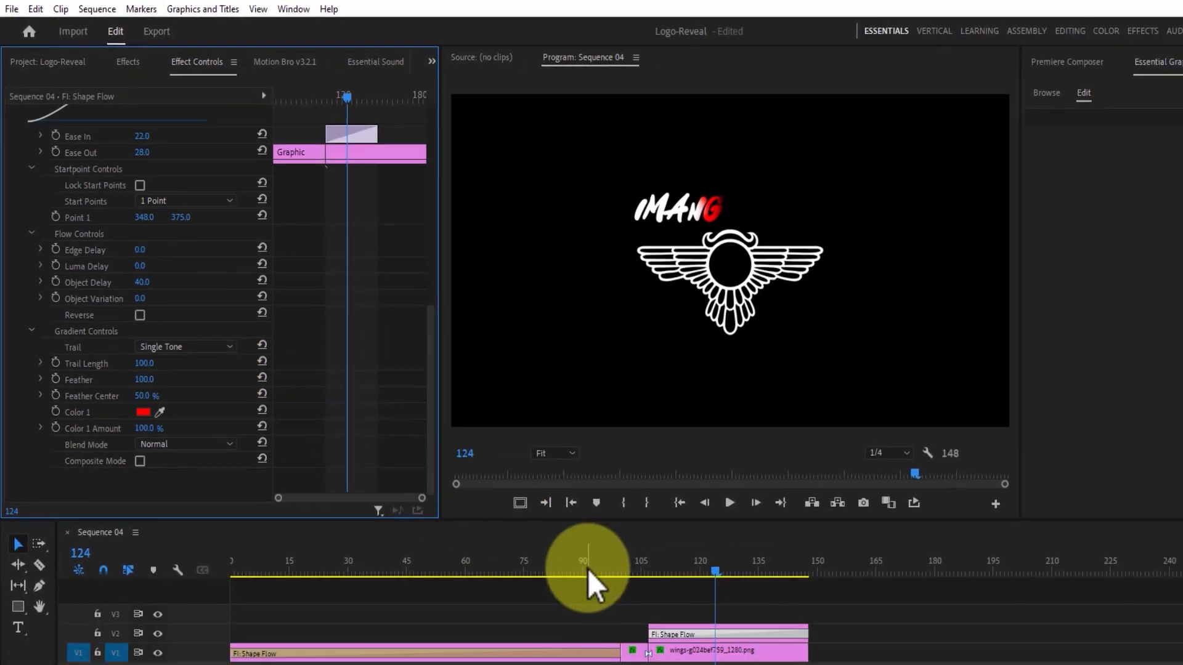
left_click_drag(714, 565, 652, 570)
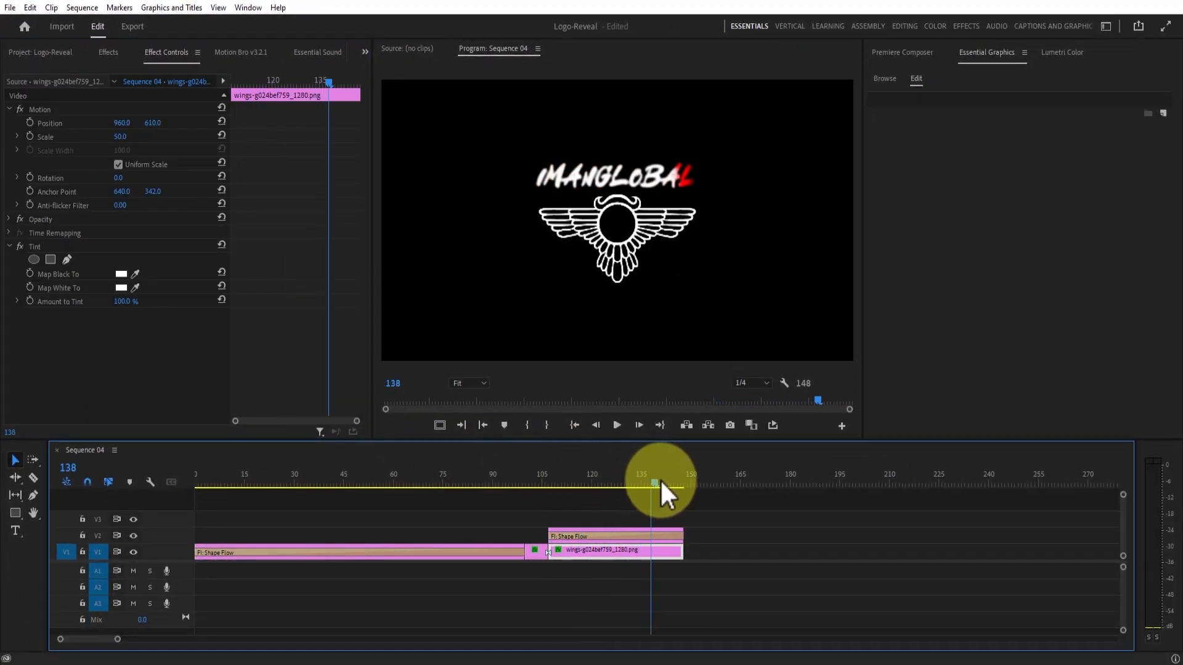
left_click_drag(666, 482, 542, 490)
left_click_drag(644, 490, 601, 489)
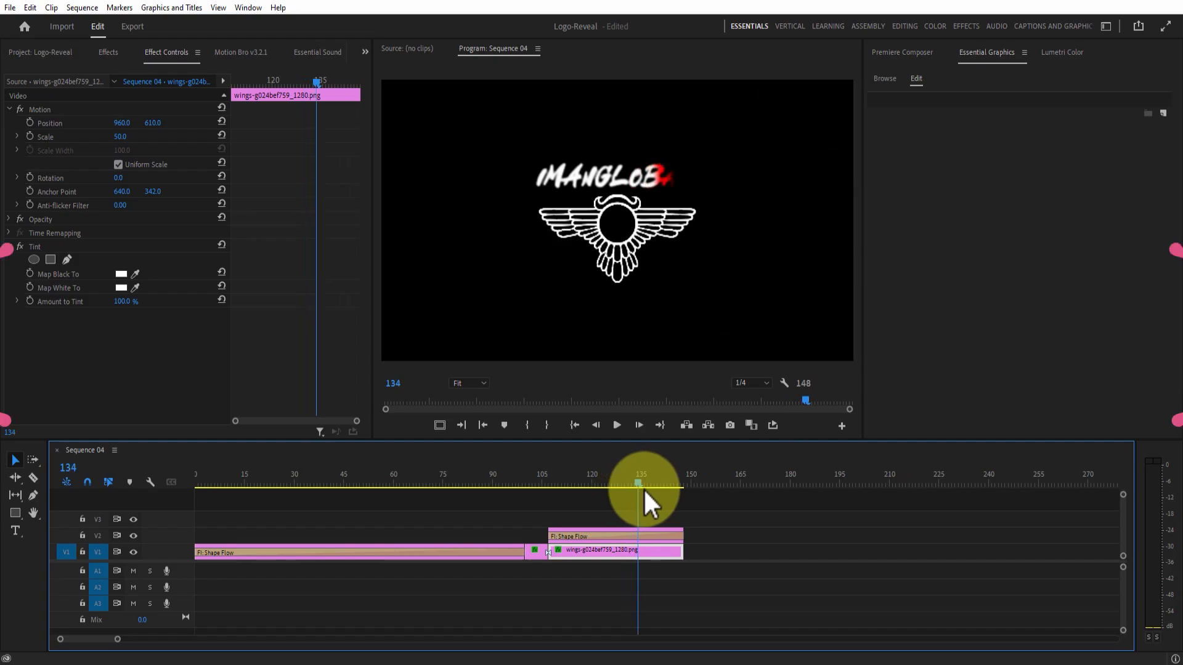